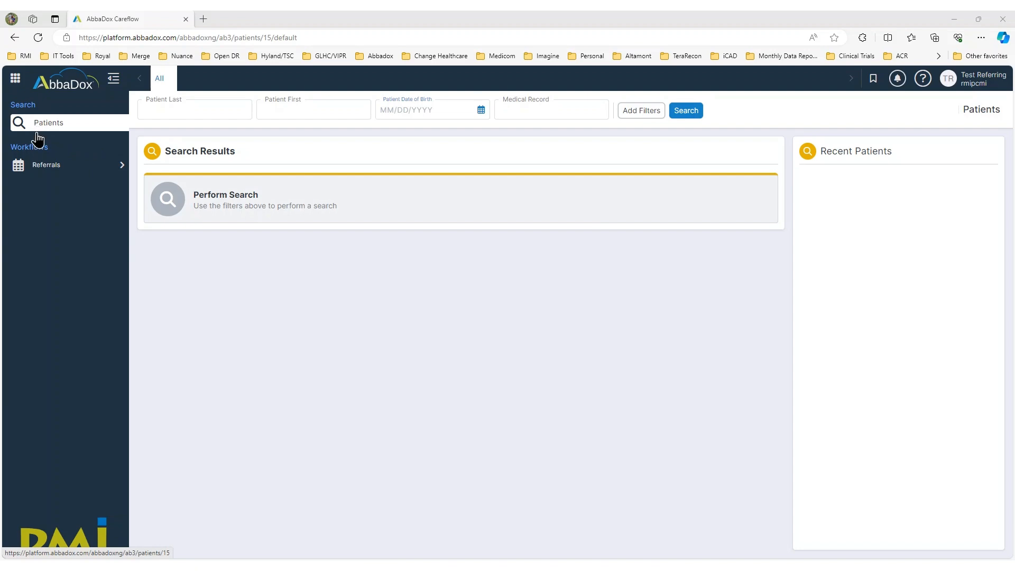
Step: Expand the Referrals group in the sidebar to list its five worklists
left_click(42, 166)
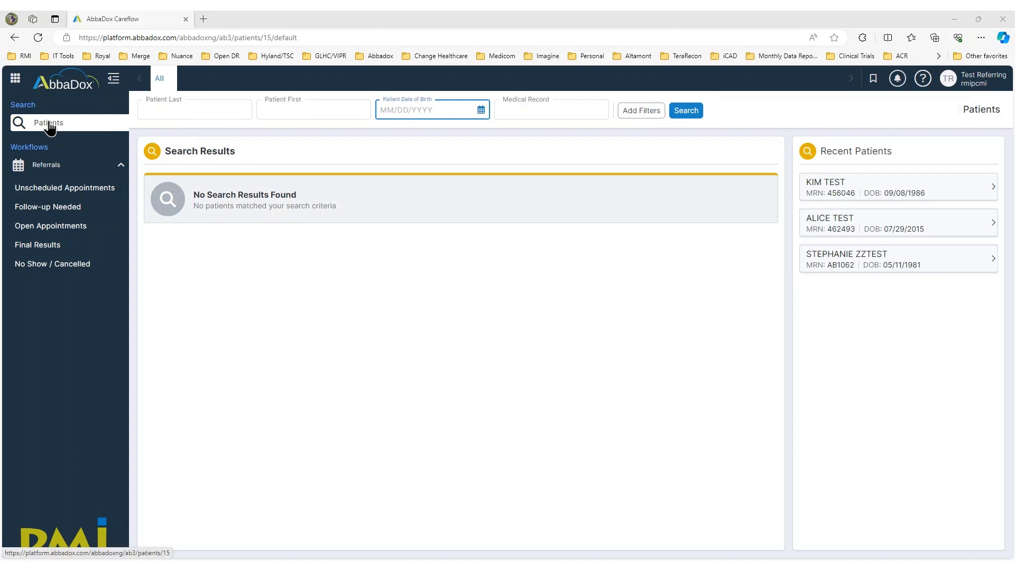
Step: Search patients by the test patient's last and first name in capitals
left_click(164, 109)
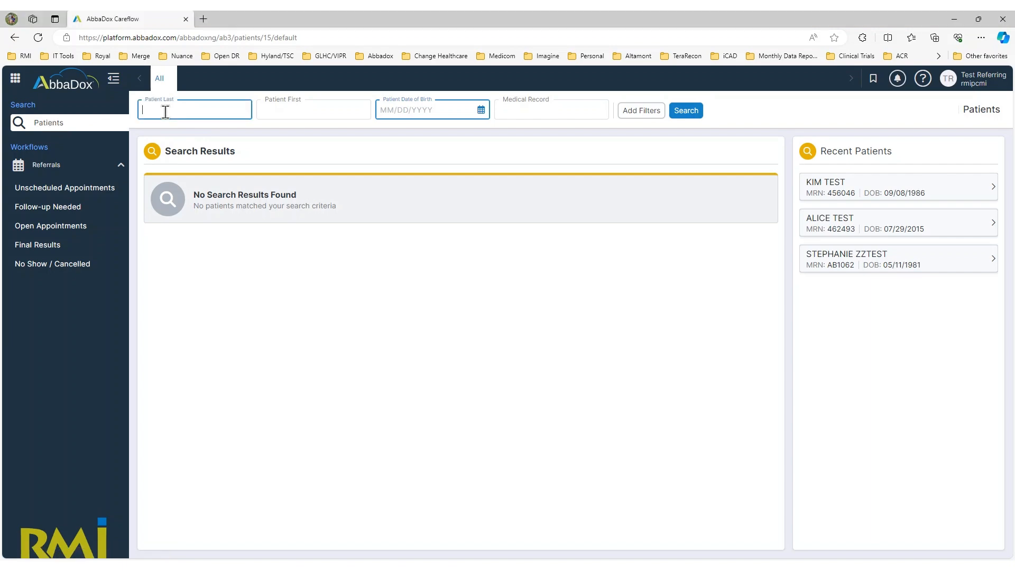
left_click(291, 108)
left_click(457, 112)
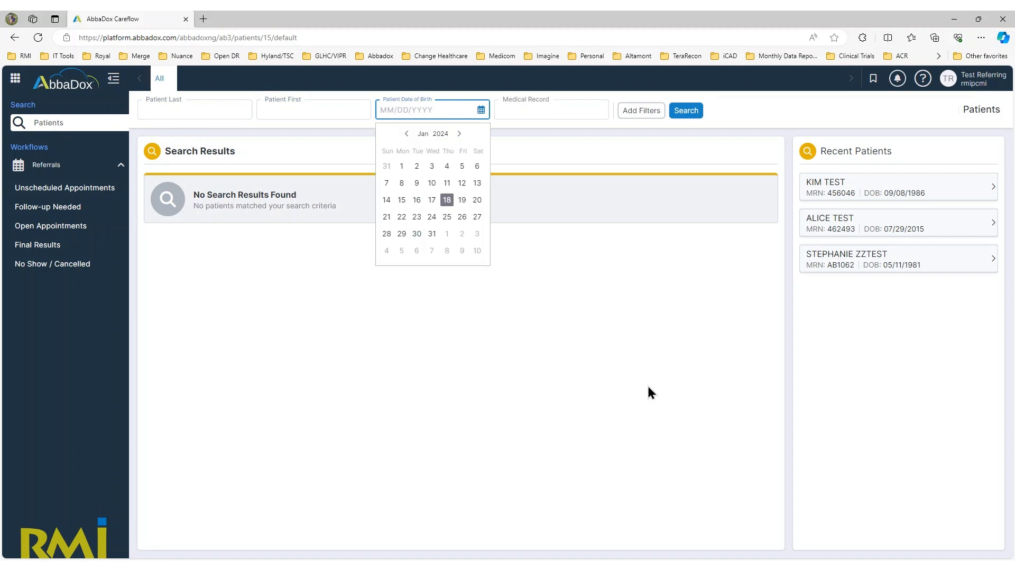
left_click(632, 380)
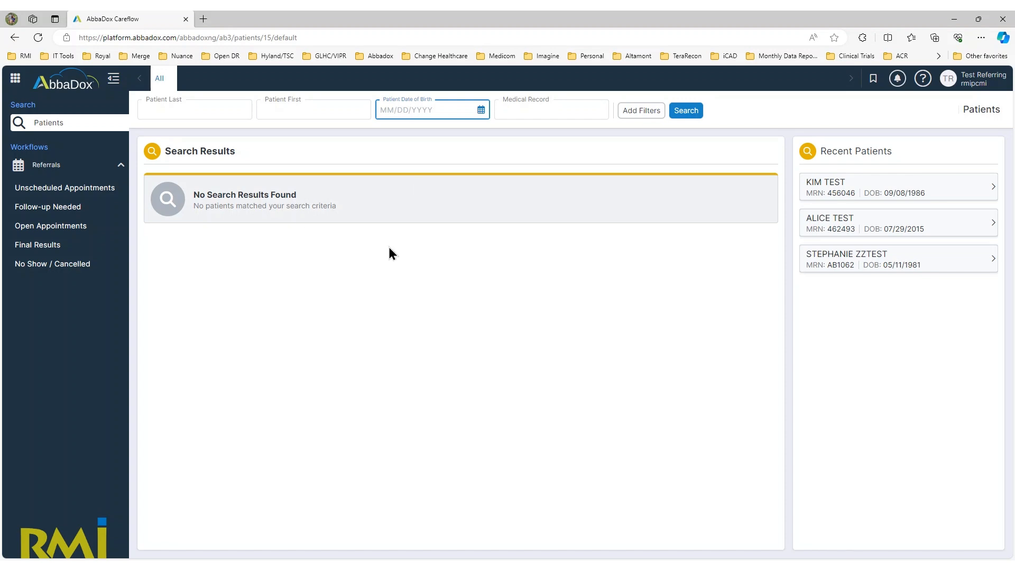
left_click(166, 100)
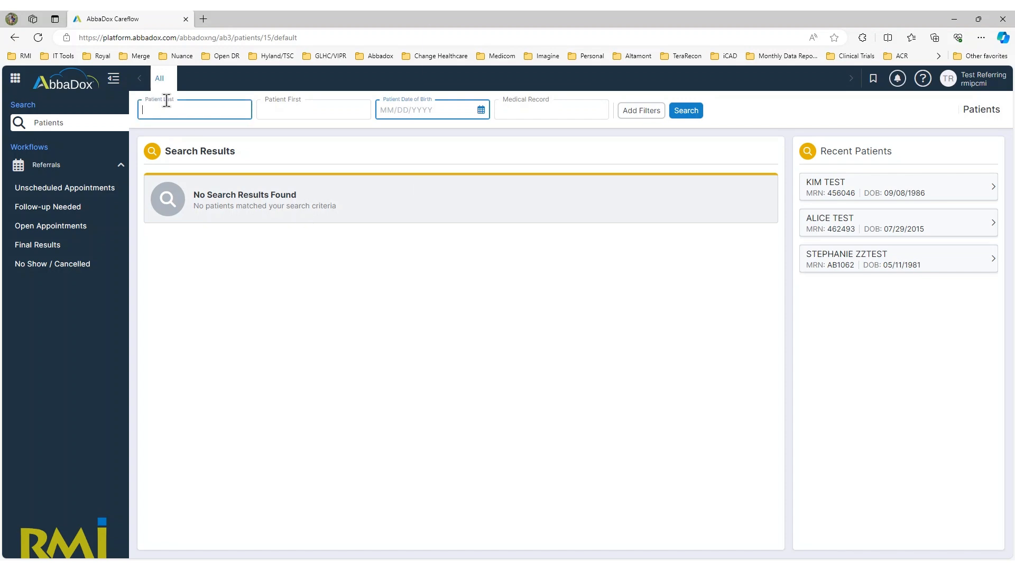
key("Caps_Lock")
type("TEST")
key("Tab")
type("AMANDA")
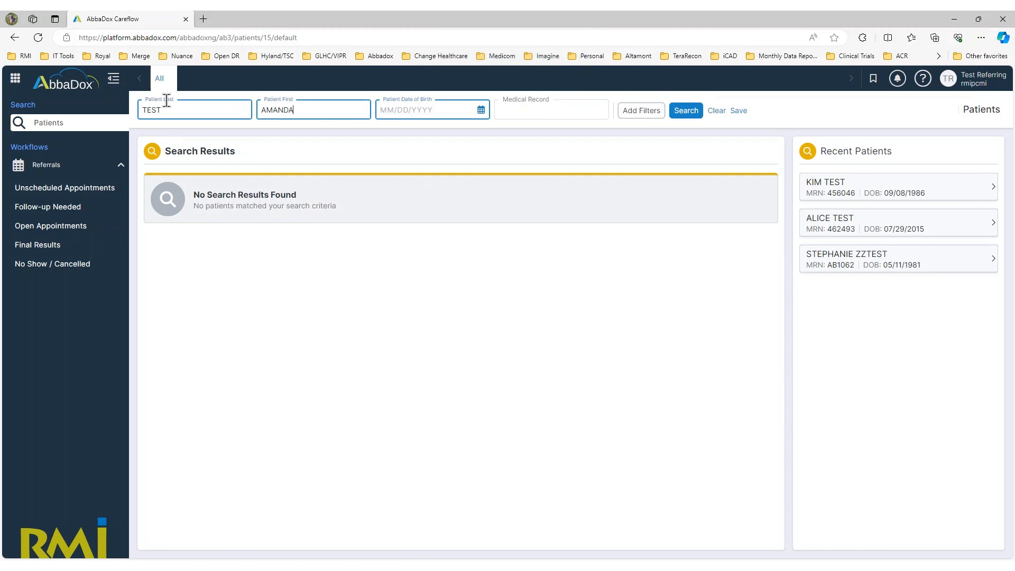
key("Return")
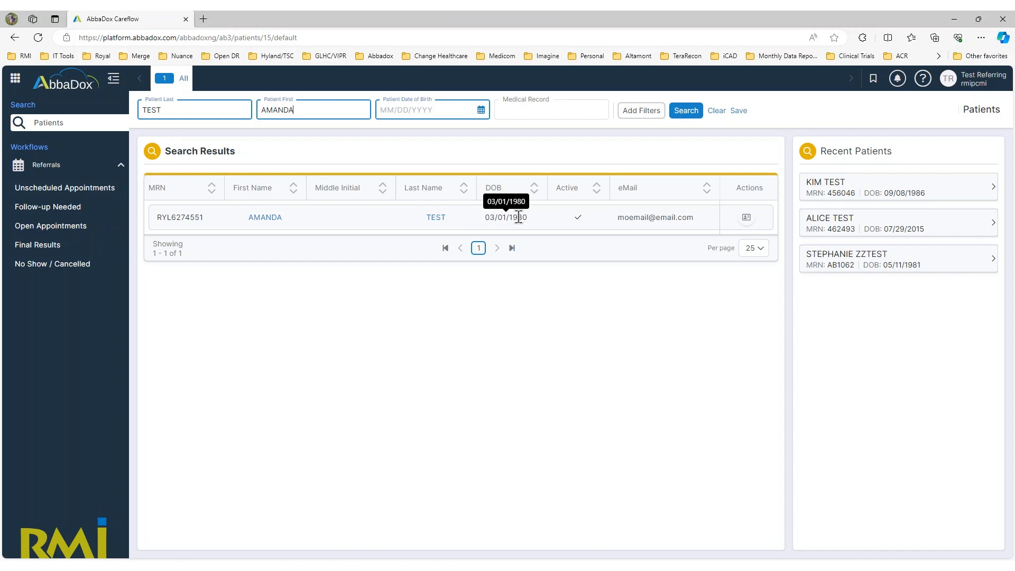
Step: Add the patient's birth date to the search and open the single matching chart
left_click(396, 111)
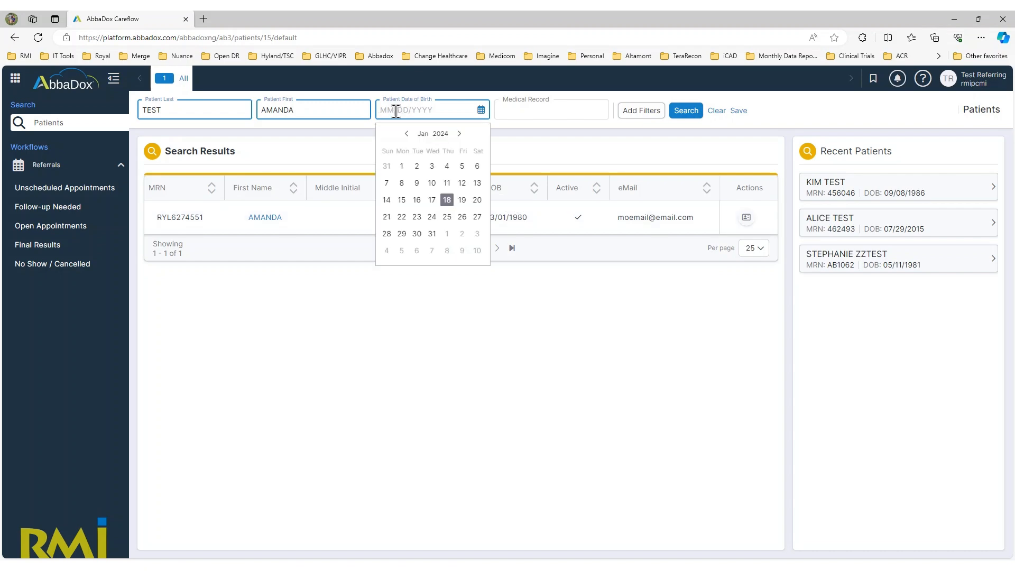
type("06/27/1975")
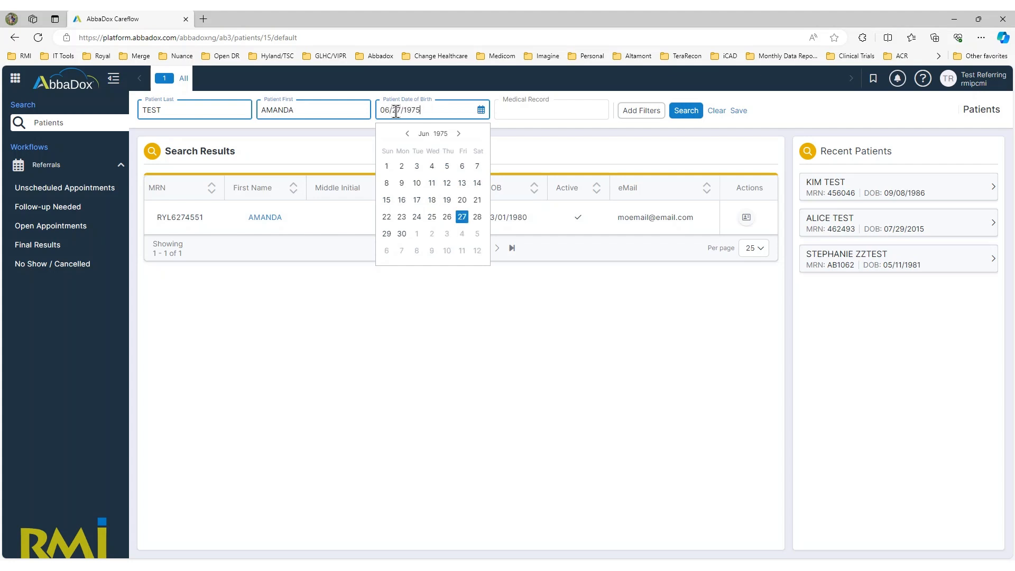
key("Return")
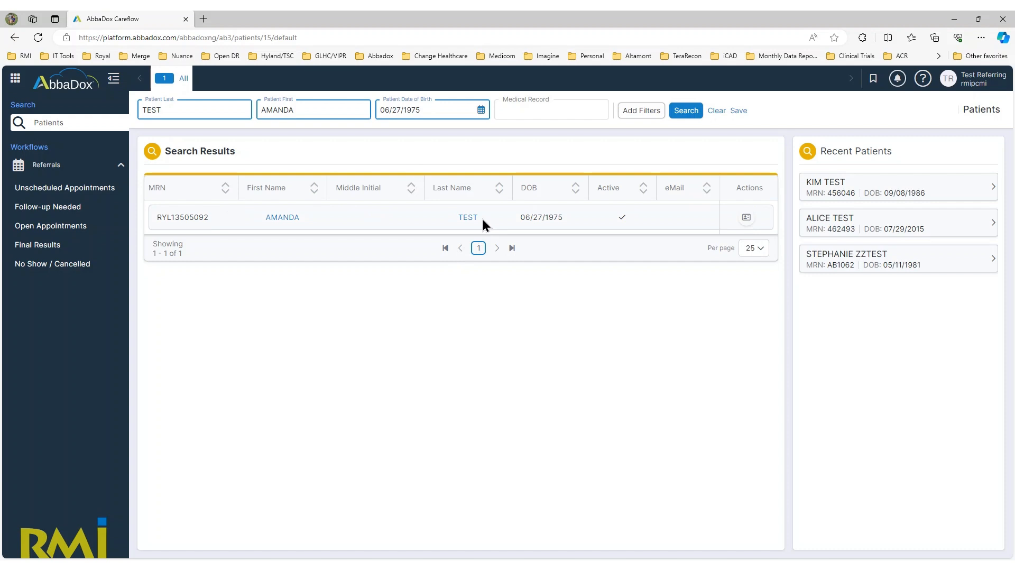
left_click(278, 220)
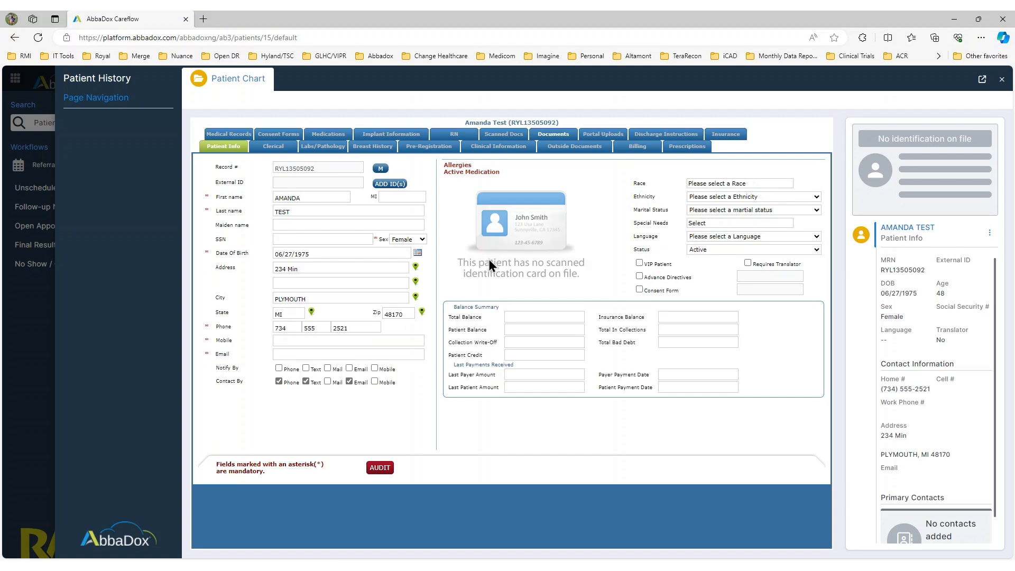
Step: Show the patient's documents, view the Lay Letter and Recall letter, then return to the mammography report
left_click(554, 136)
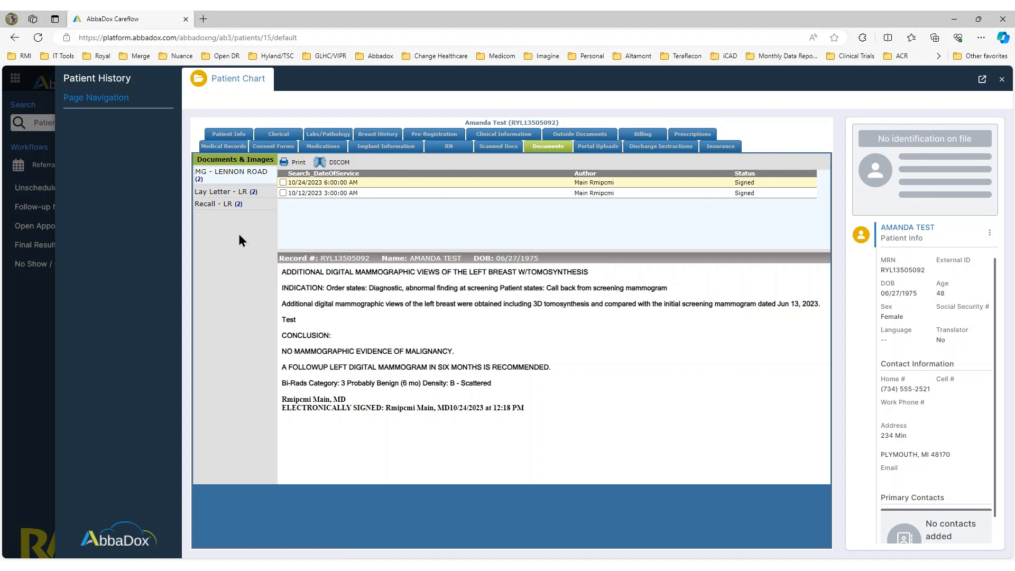
left_click(221, 193)
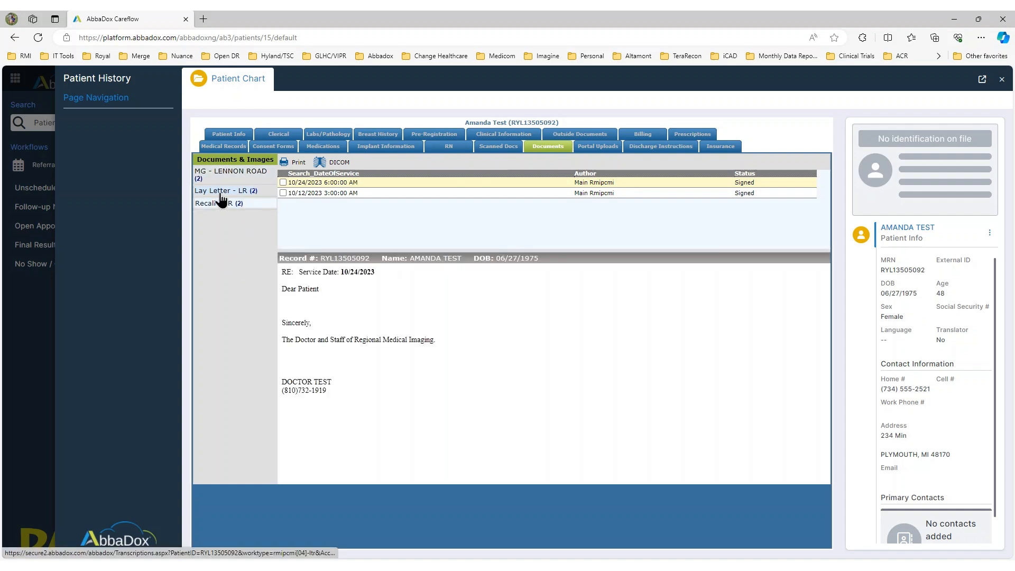
left_click(221, 201)
left_click(223, 176)
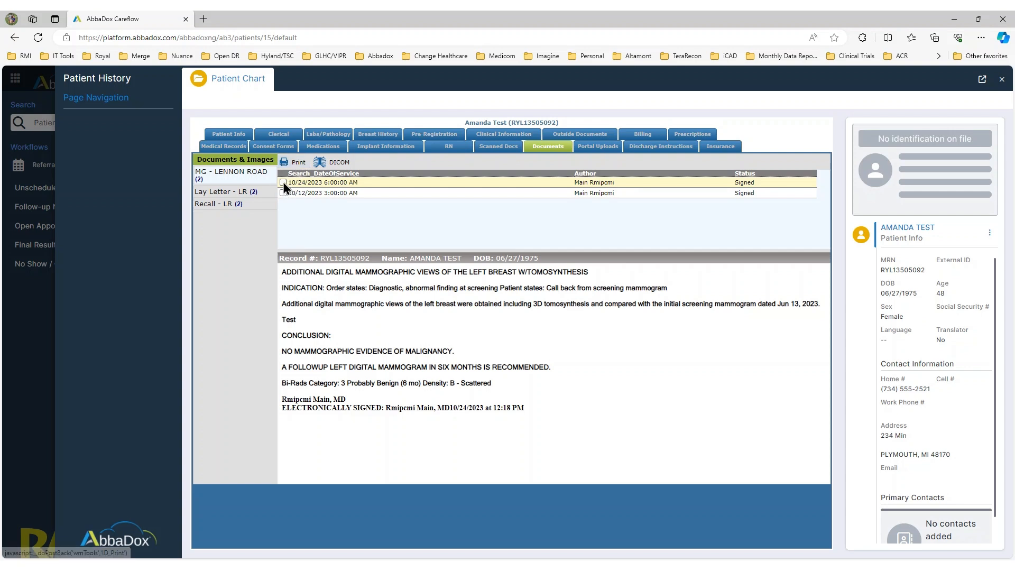
Step: Print the 10/24/2023 report as a PDF, view the preview, and close it
left_click(291, 163)
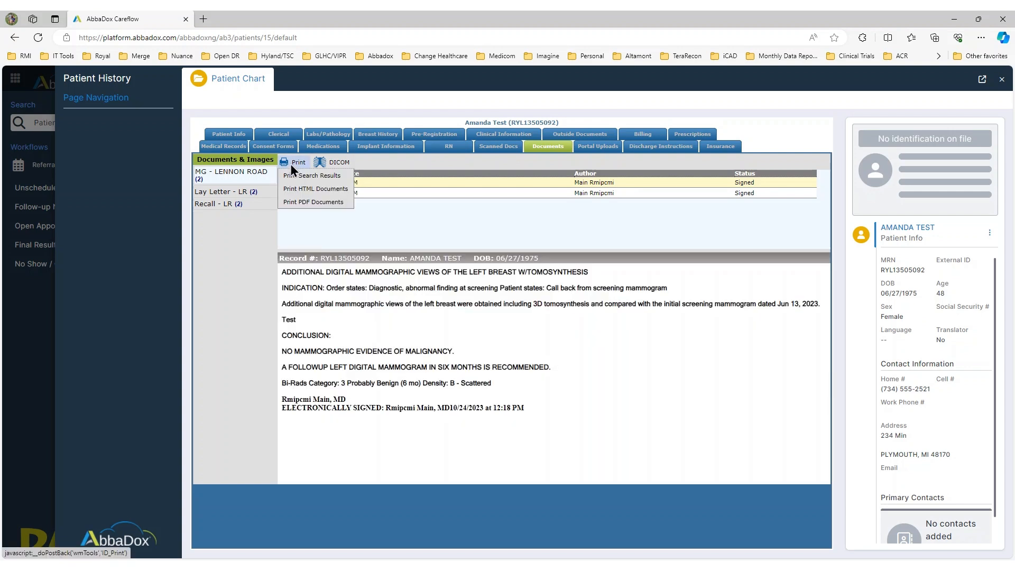
left_click(299, 203)
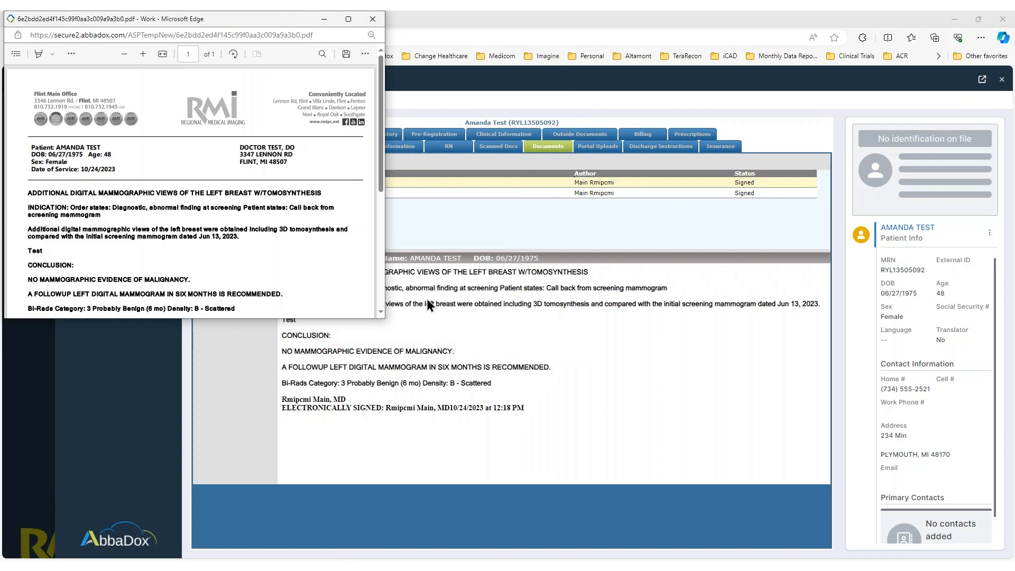
left_click_drag(296, 21, 409, 244)
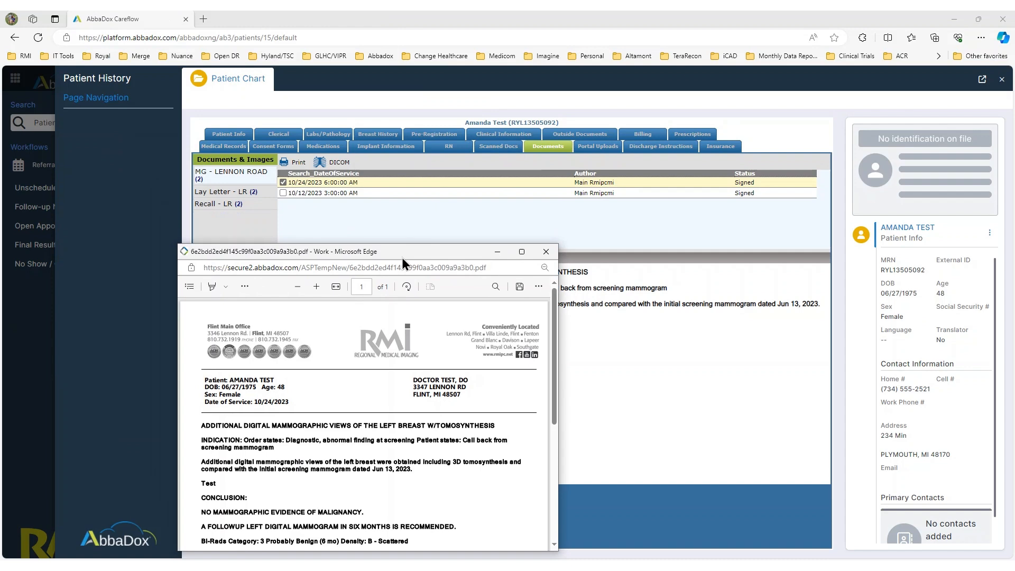
left_click_drag(402, 258, 416, 116)
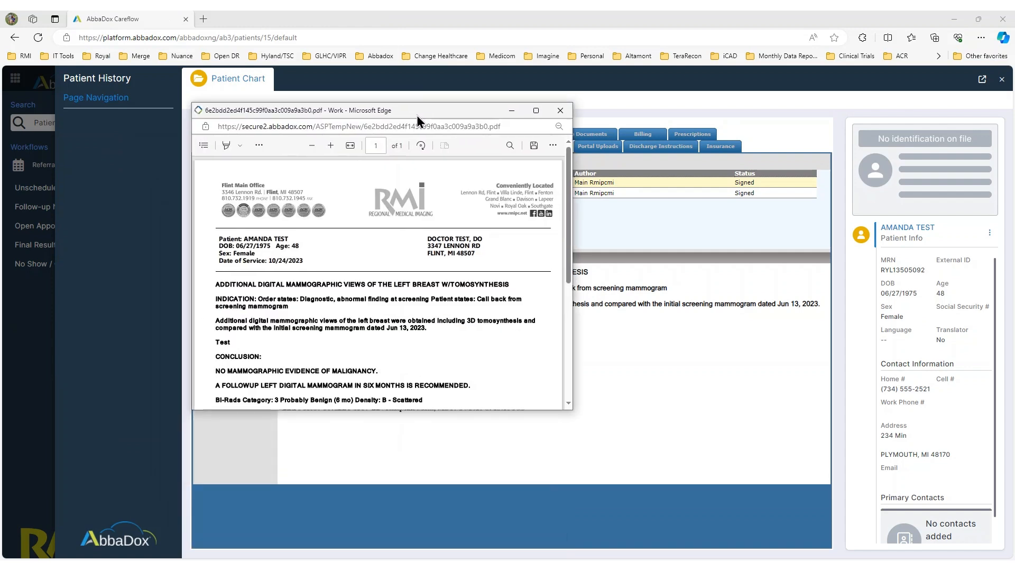
left_click(561, 111)
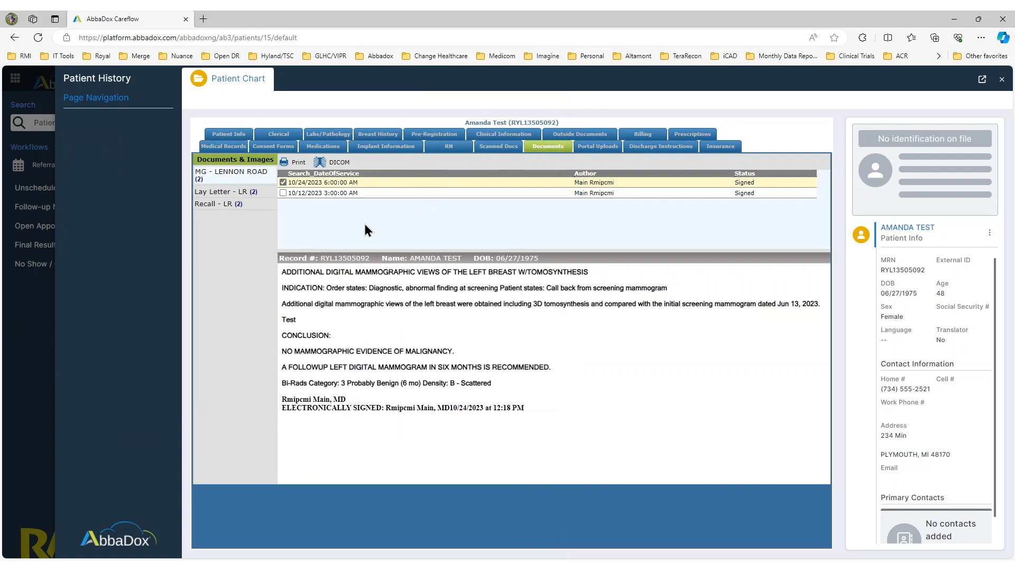
Step: Launch the Merge image viewer from the DICOM options and minimize it
left_click(332, 162)
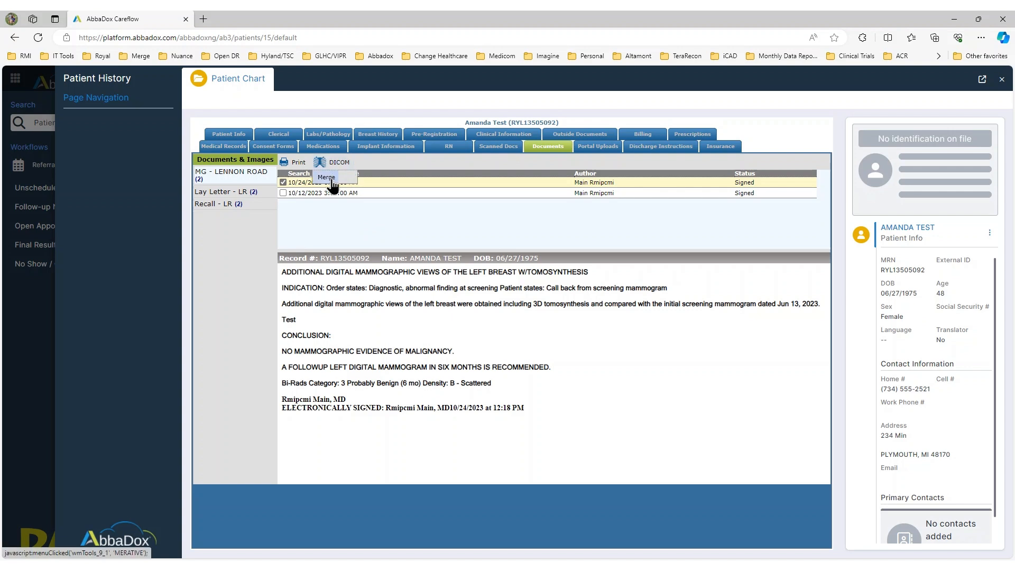
left_click(332, 180)
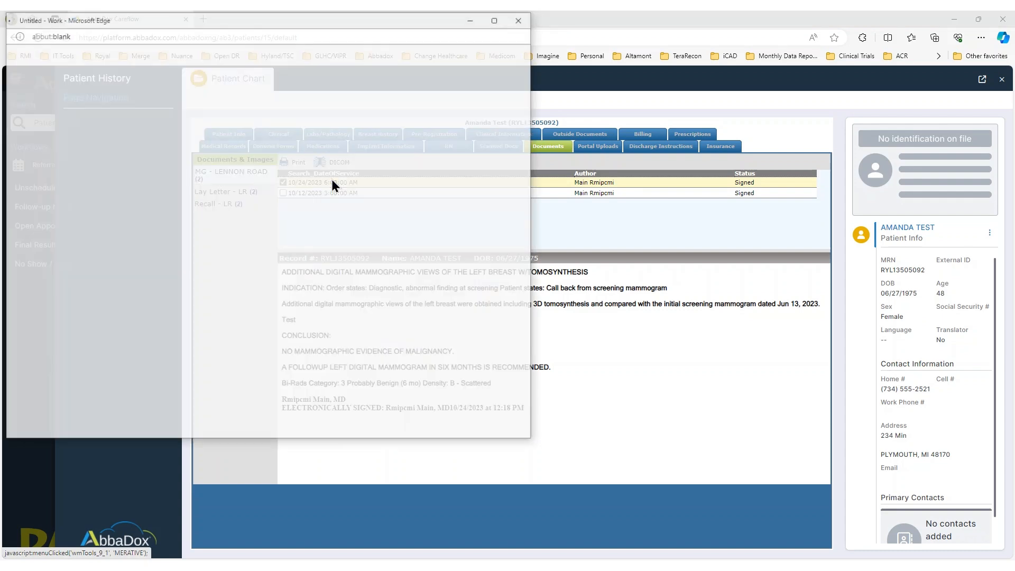
left_click(472, 23)
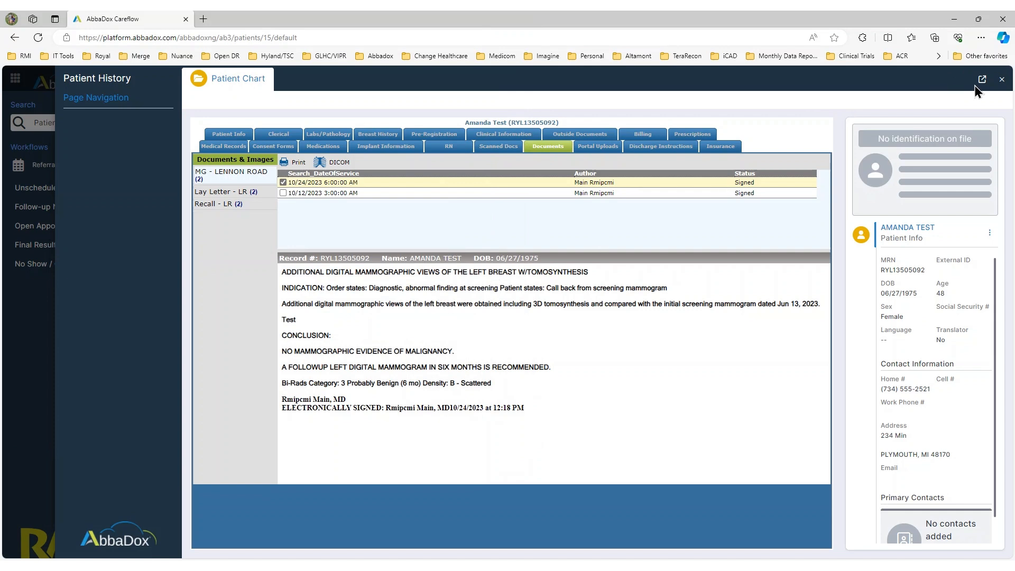
Step: Close the patient chart
left_click(1001, 84)
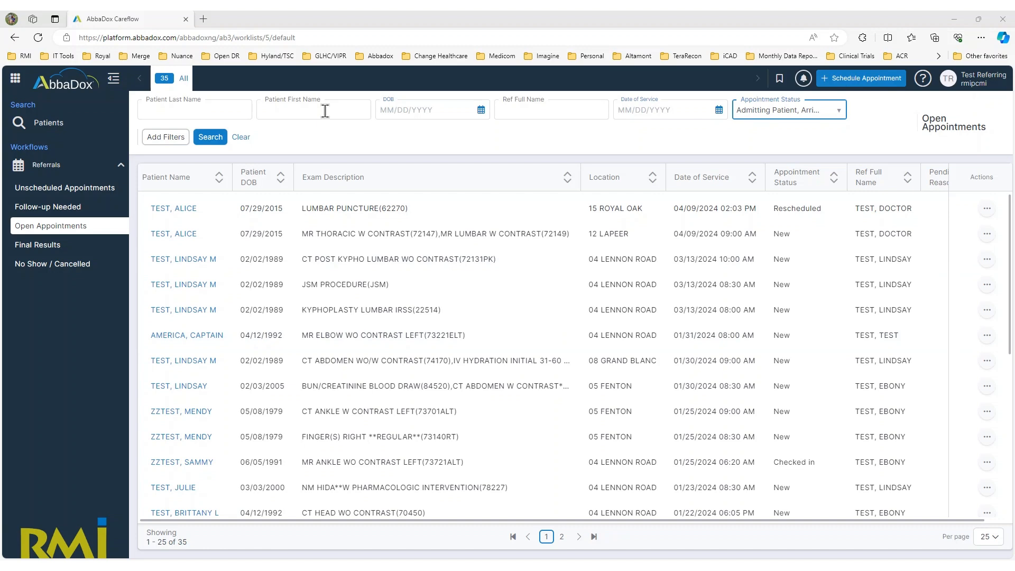
Step: Filter the appointments worklist by the referring physician's name
left_click(564, 106)
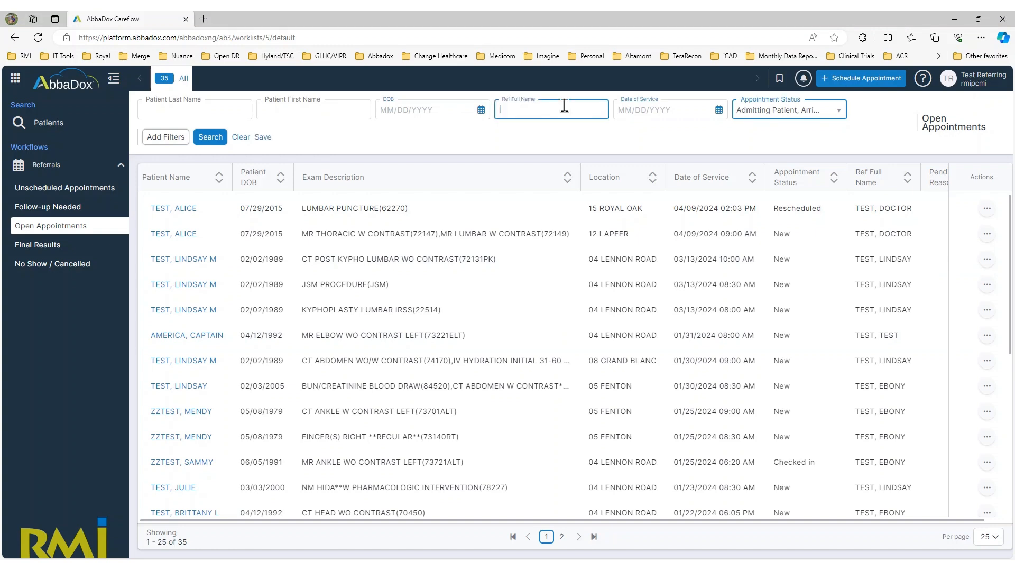
type("lindsay")
key("Return")
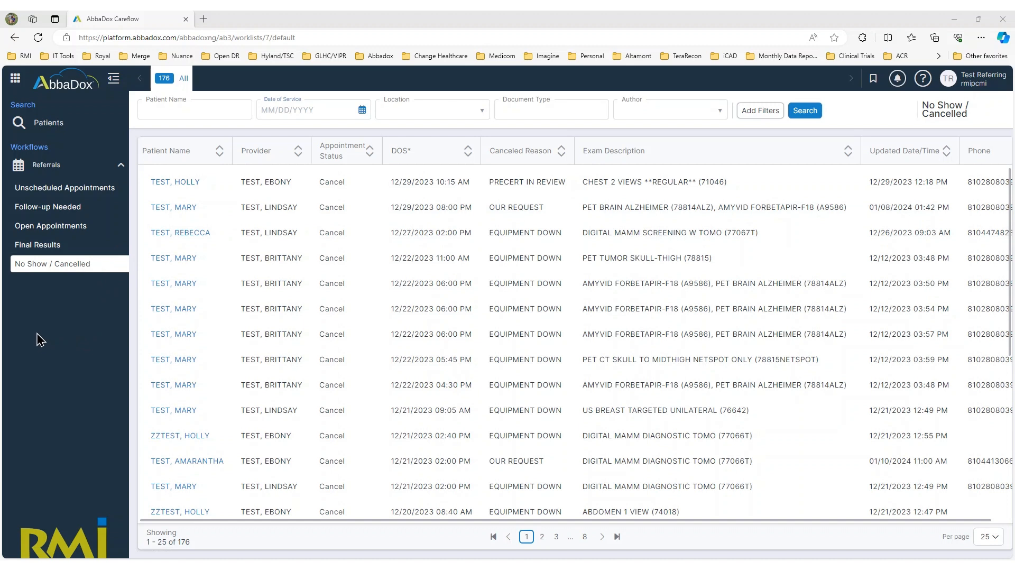
Step: Search Open Appointments by the test patient's last and first name, then start a new appointment request
left_click(68, 231)
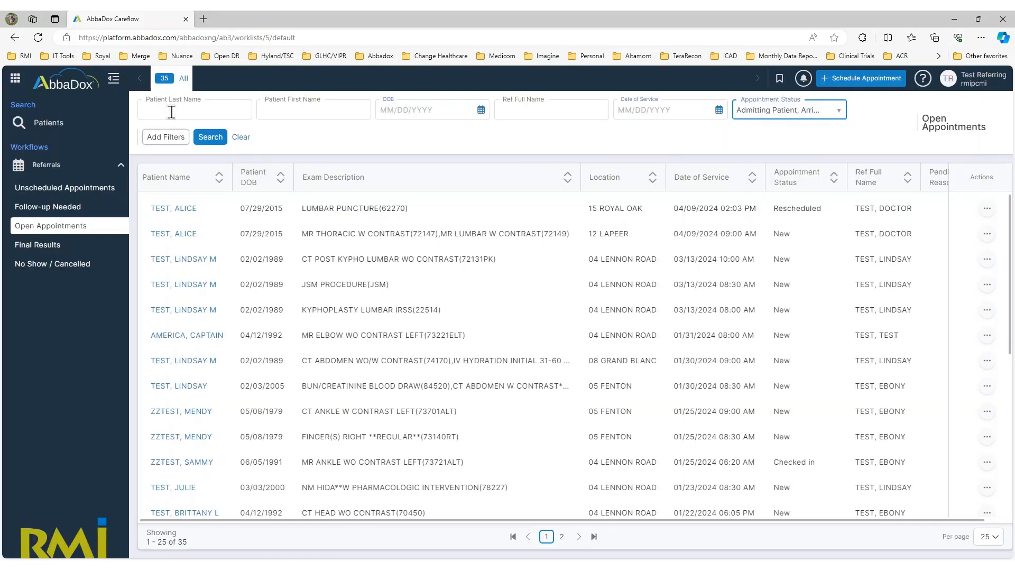
left_click(170, 112)
type("test")
key("Tab")
type("britta")
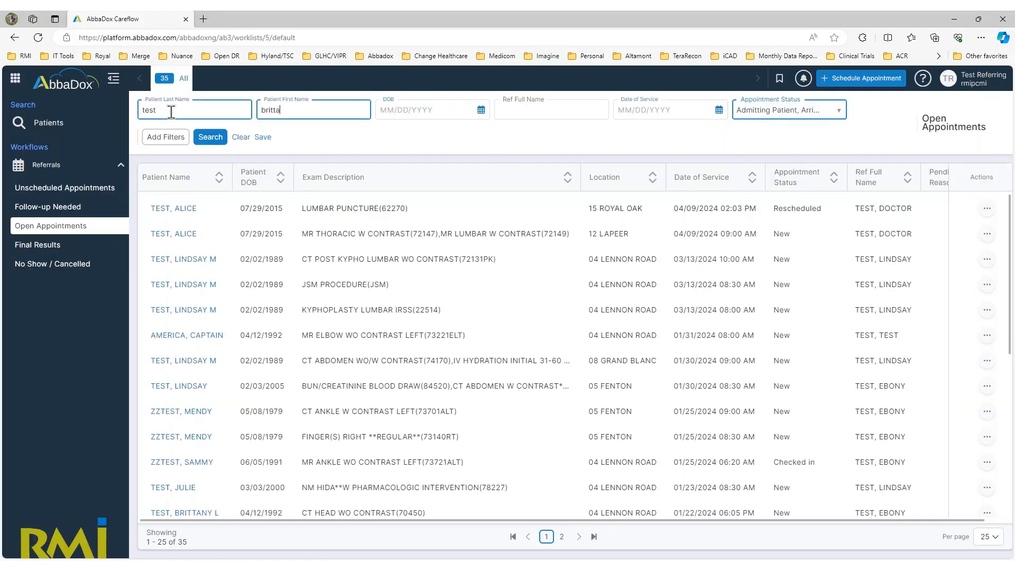
type("ny")
key("Return")
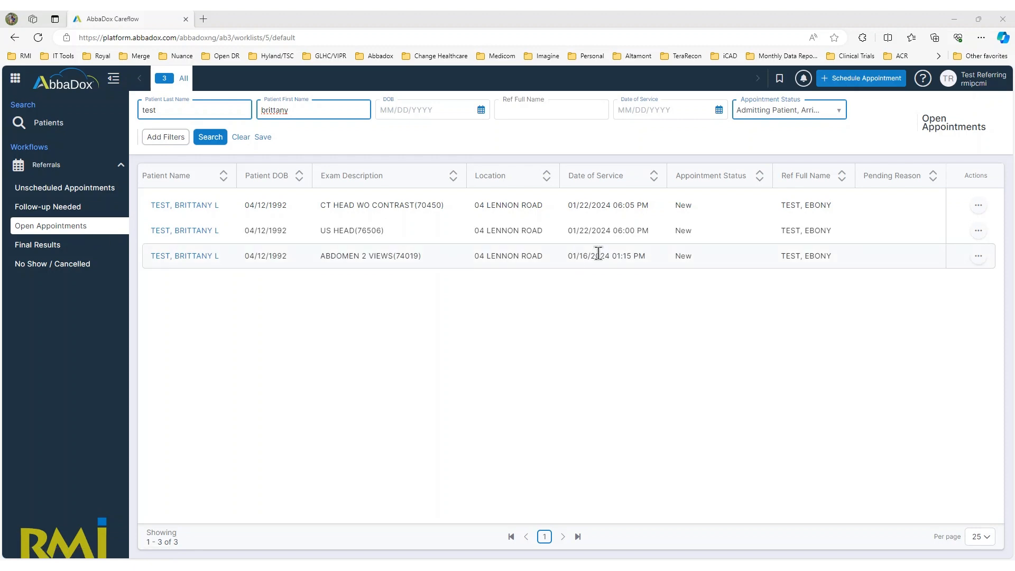
left_click(866, 79)
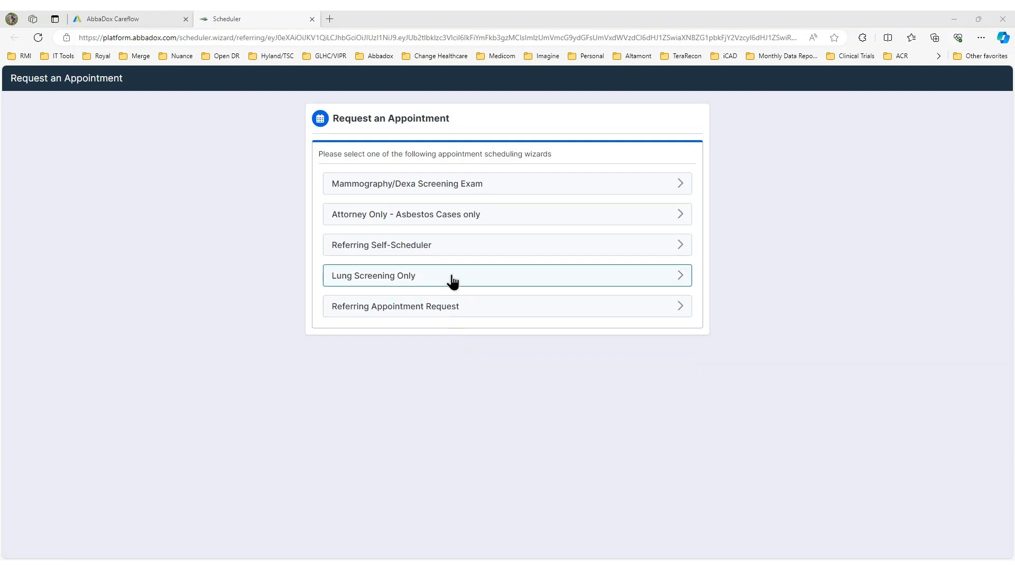
Step: Start a Referring Self-Scheduler request with the patient's birth date and first and last name
left_click(469, 248)
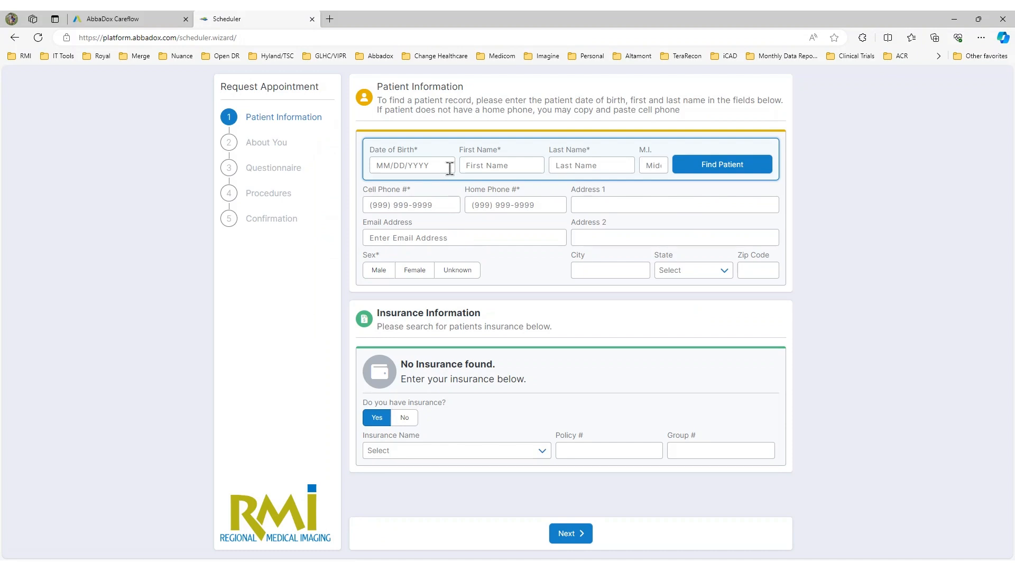
left_click(427, 168)
type("10/04/1999")
key("Tab")
key("Caps_Lock")
type("HOLLY")
key("Tab")
type("TESST")
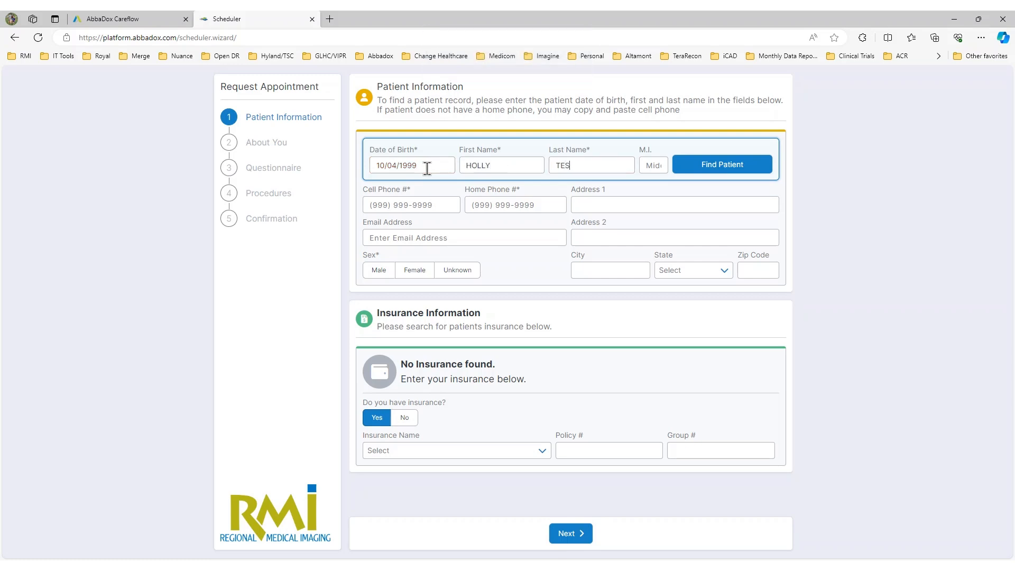
key("BackSpace")
type("T")
Step: Find the matching patient and load their record into the Patient Information form
left_click(735, 168)
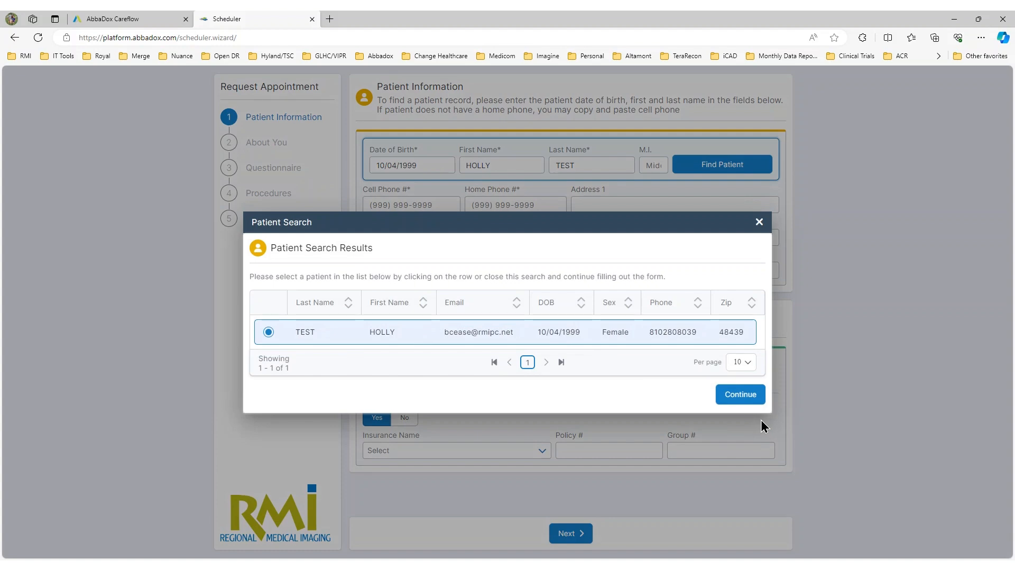
left_click(733, 399)
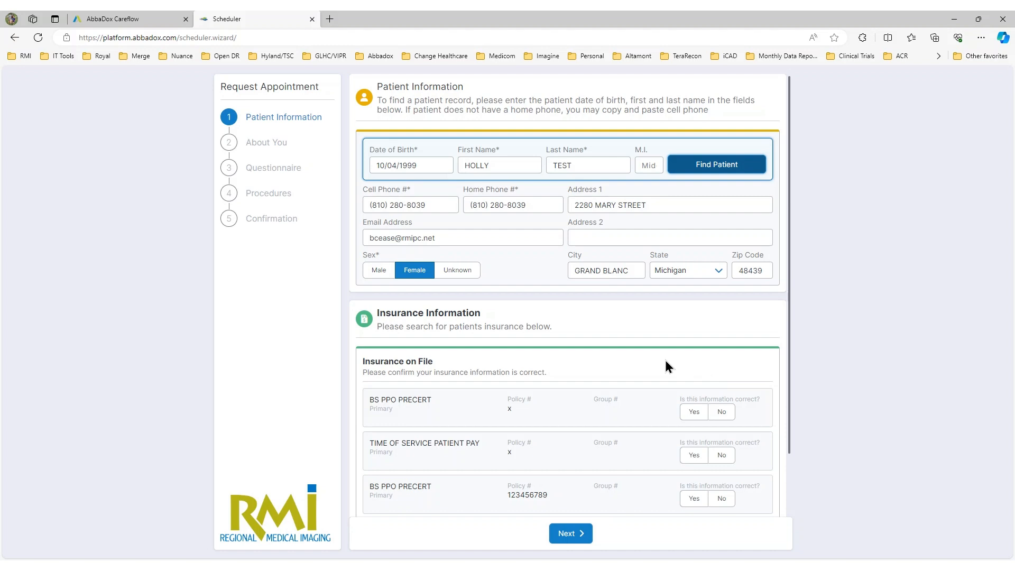
scroll(665, 365, "down", 1)
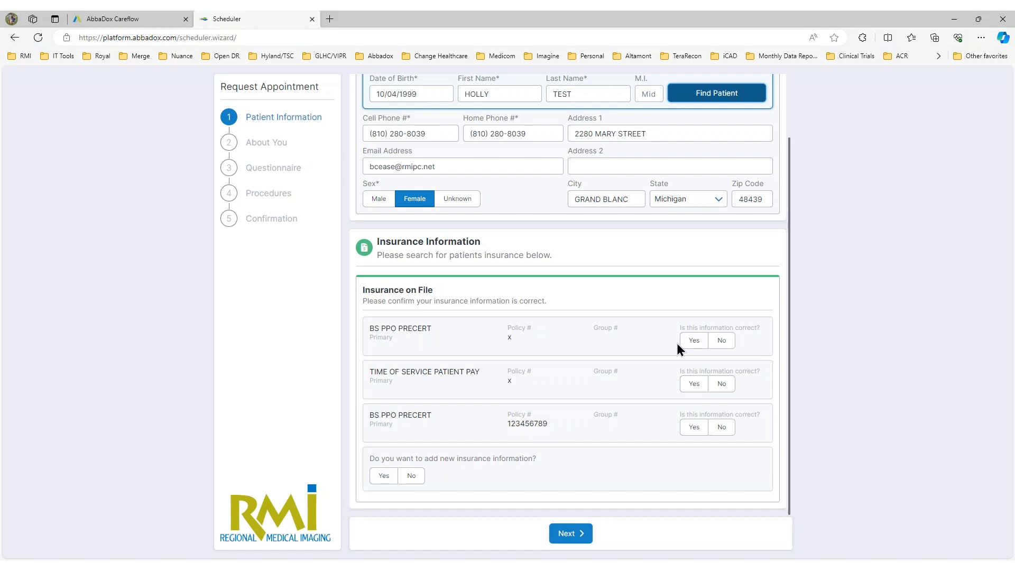
Step: Mark all three insurances on file as incorrect
left_click(724, 342)
left_click(723, 385)
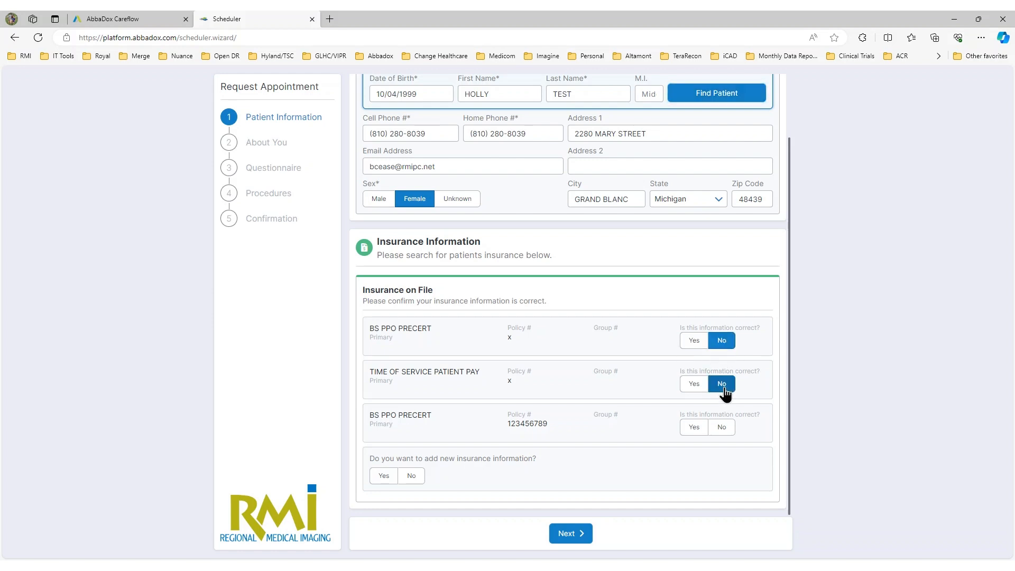
left_click(724, 428)
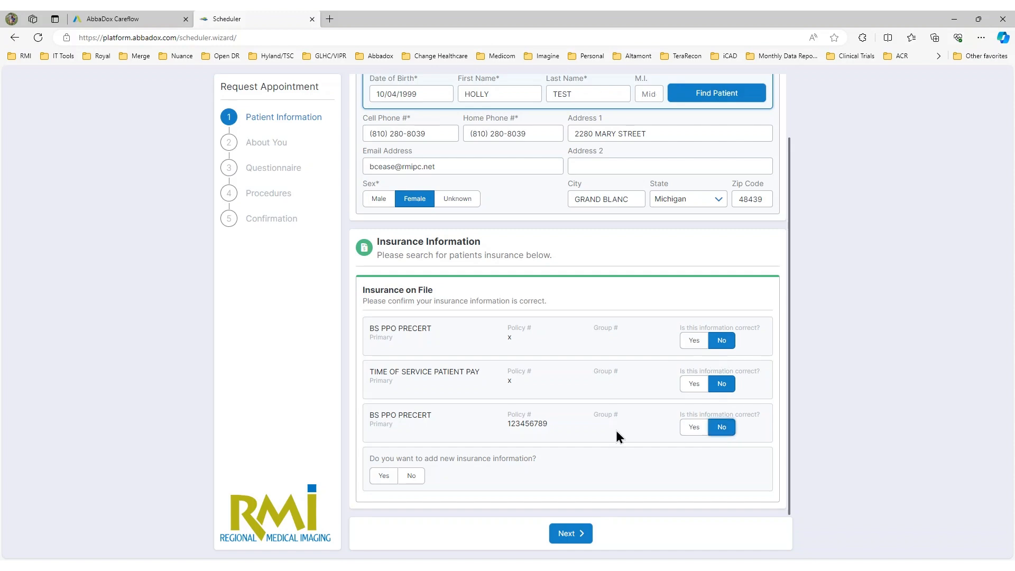
Step: Add new insurance BCBS OF MICHIGAN PCR with its policy and group numbers
left_click(382, 477)
scroll(410, 415, "down", 1)
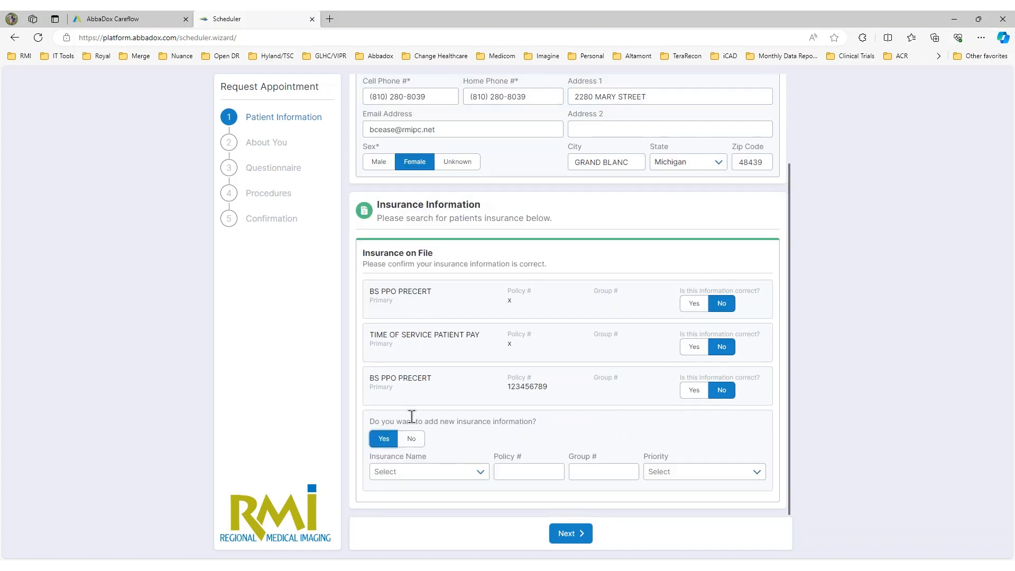
left_click(436, 472)
type("BCBS")
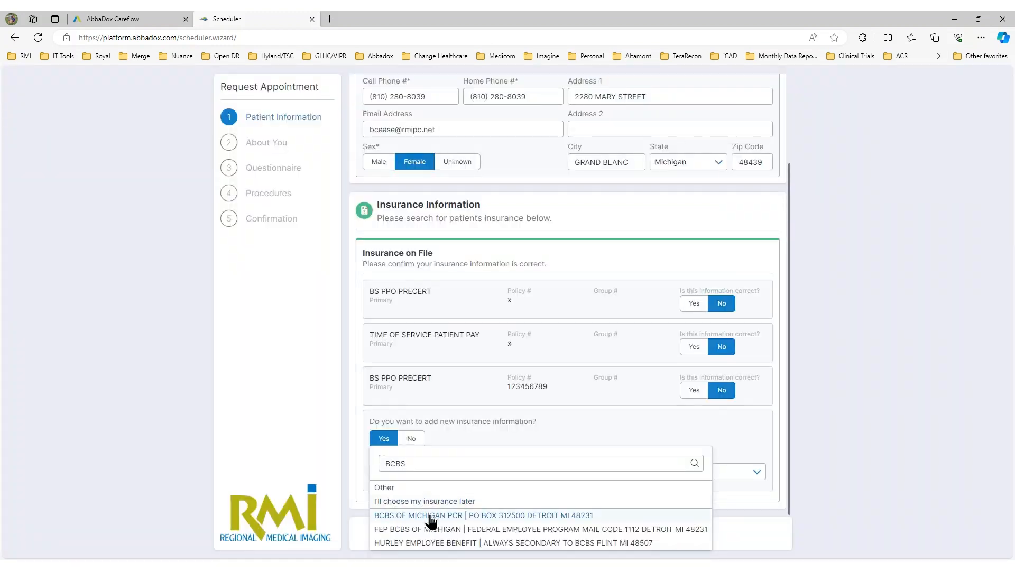
left_click(431, 516)
left_click(609, 475)
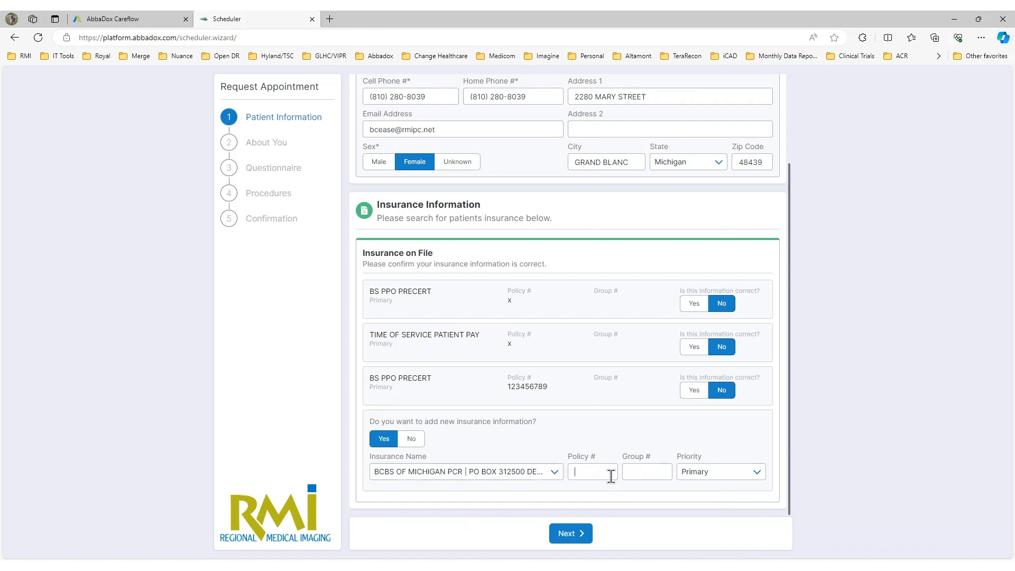
type("123456")
left_click(631, 470)
type("4")
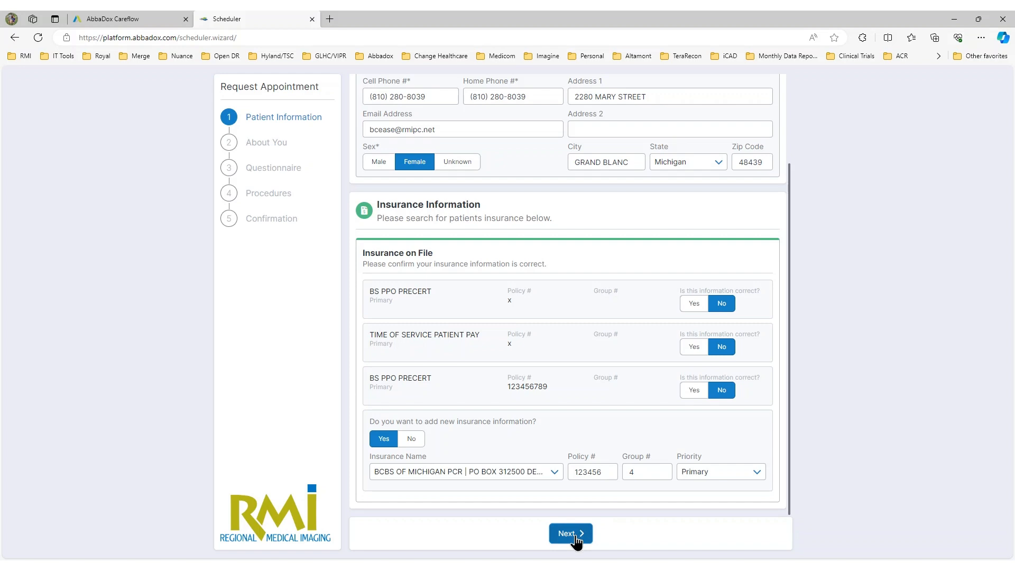
Step: Attach the second listed referring physician to the request
left_click(570, 534)
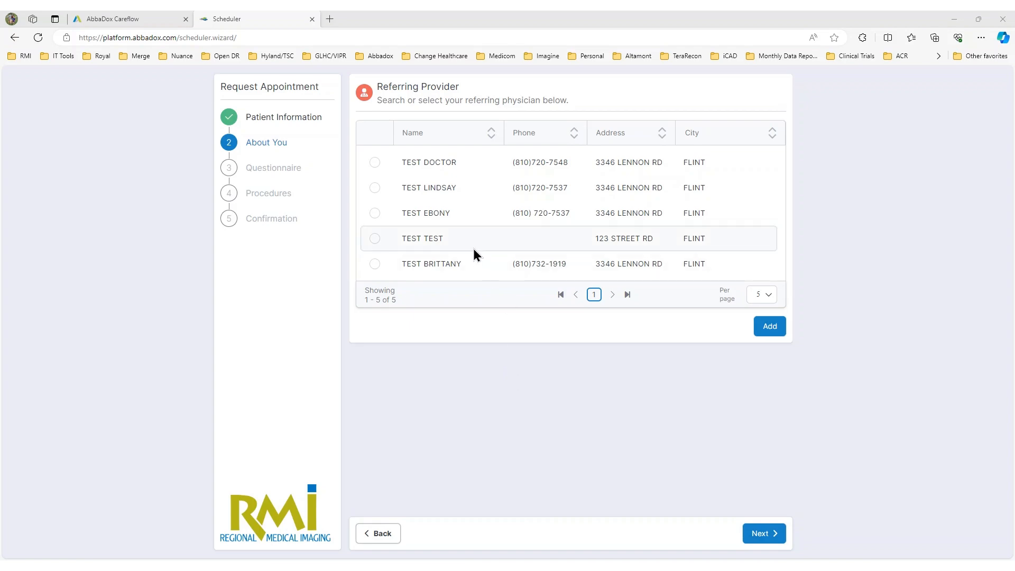
left_click(375, 189)
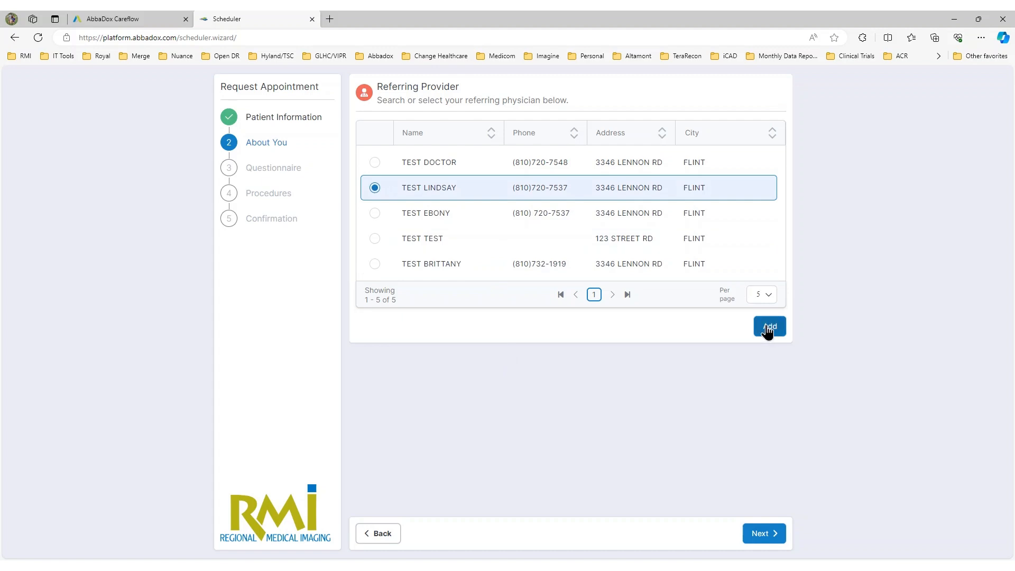
left_click(767, 330)
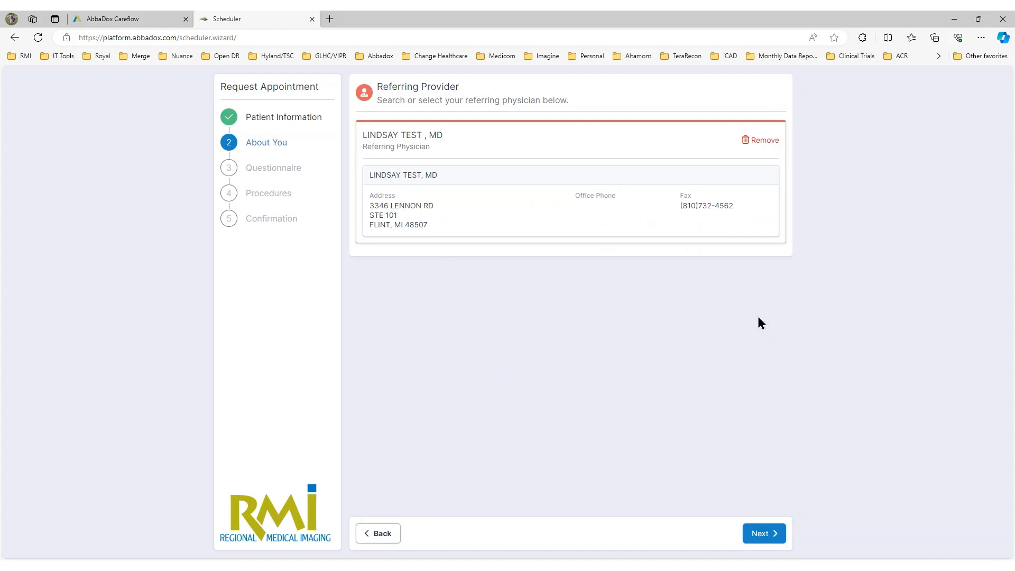
Step: Answer the questionnaire Yes to primary care physician, No to authorization help, and continue
left_click(771, 539)
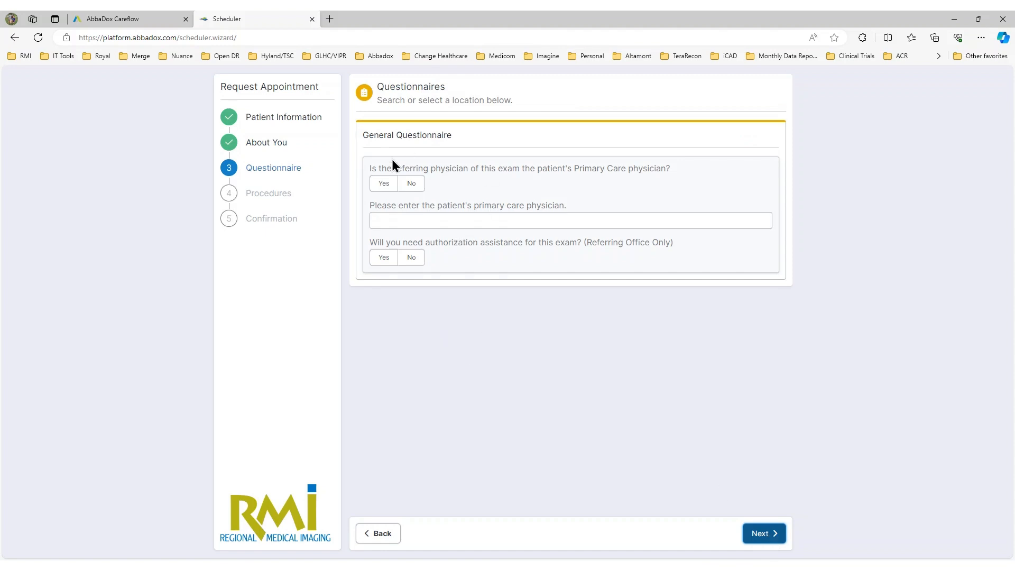
left_click(385, 184)
left_click(414, 222)
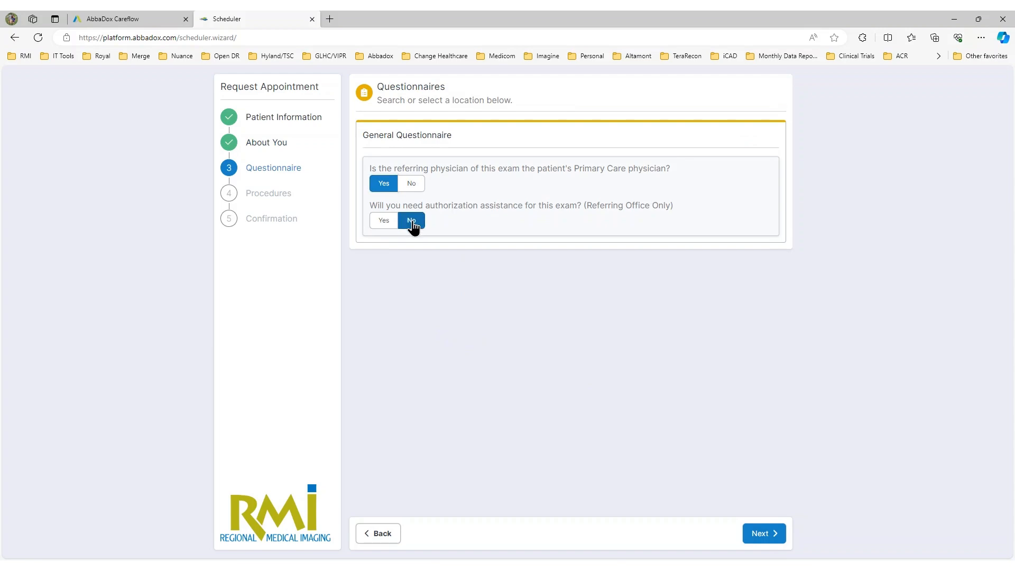
left_click(760, 535)
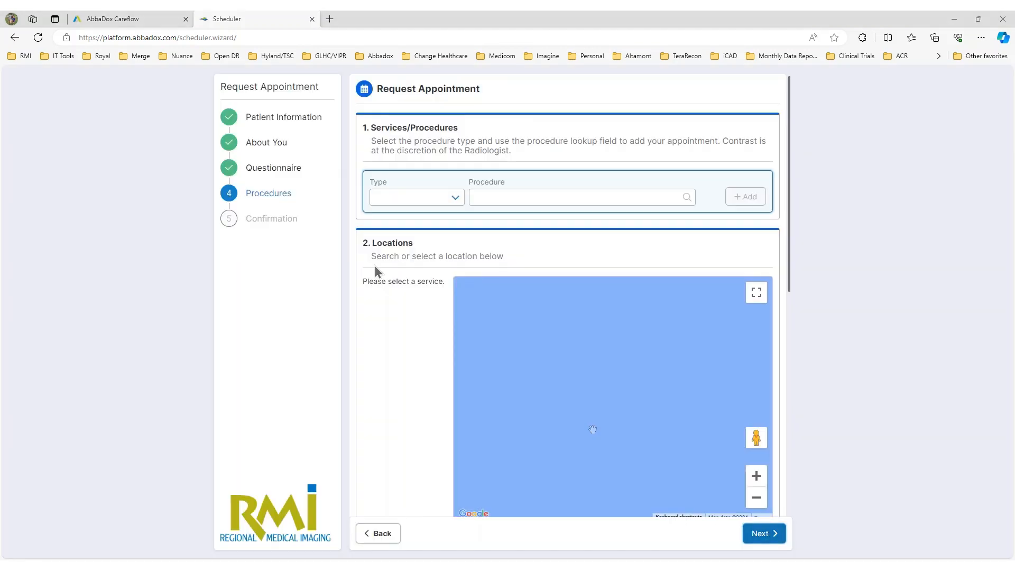
Step: Add a CR procedure for XRAY OF THE RIGHT FOOT
left_click(429, 202)
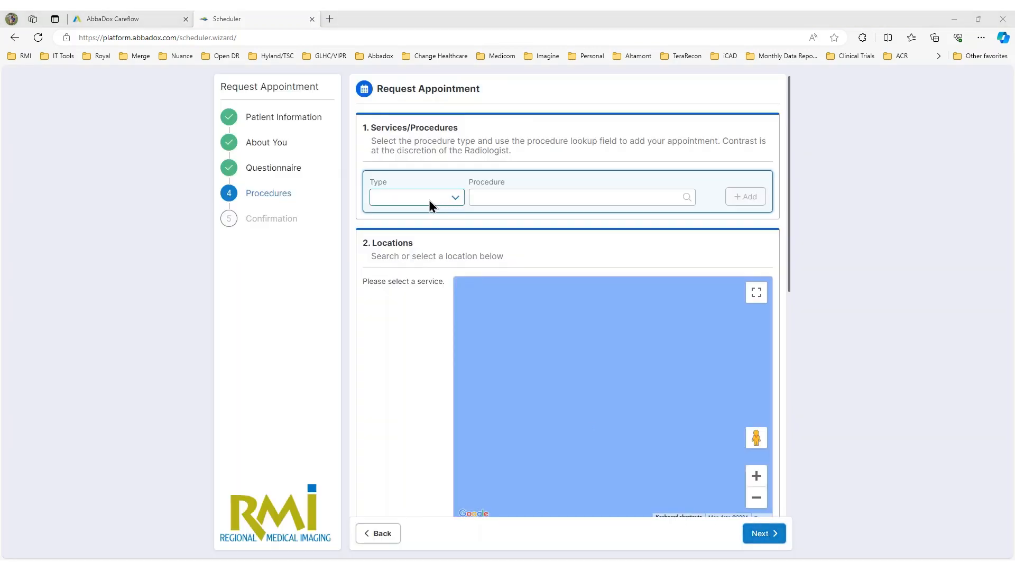
left_click(429, 200)
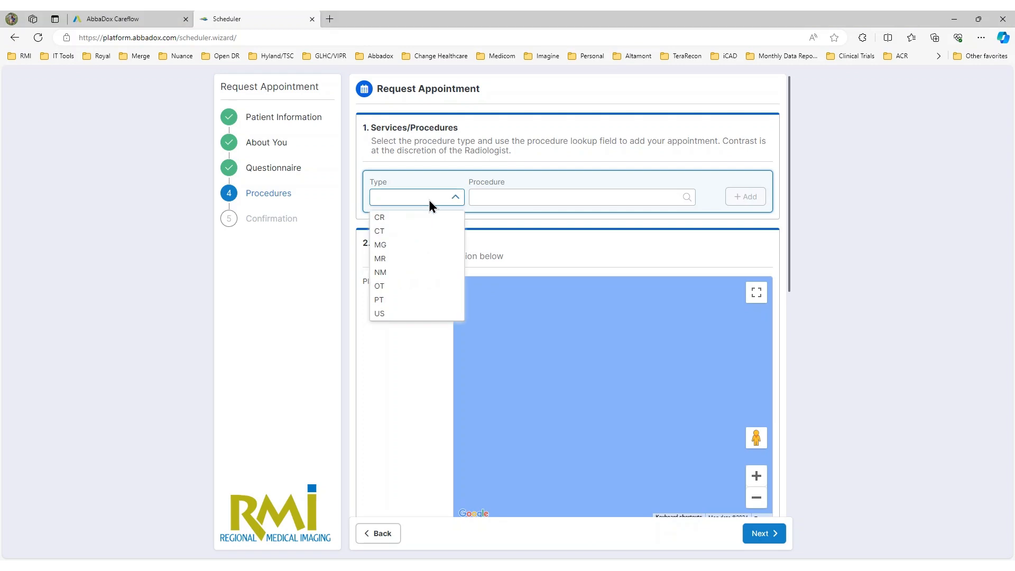
left_click(391, 218)
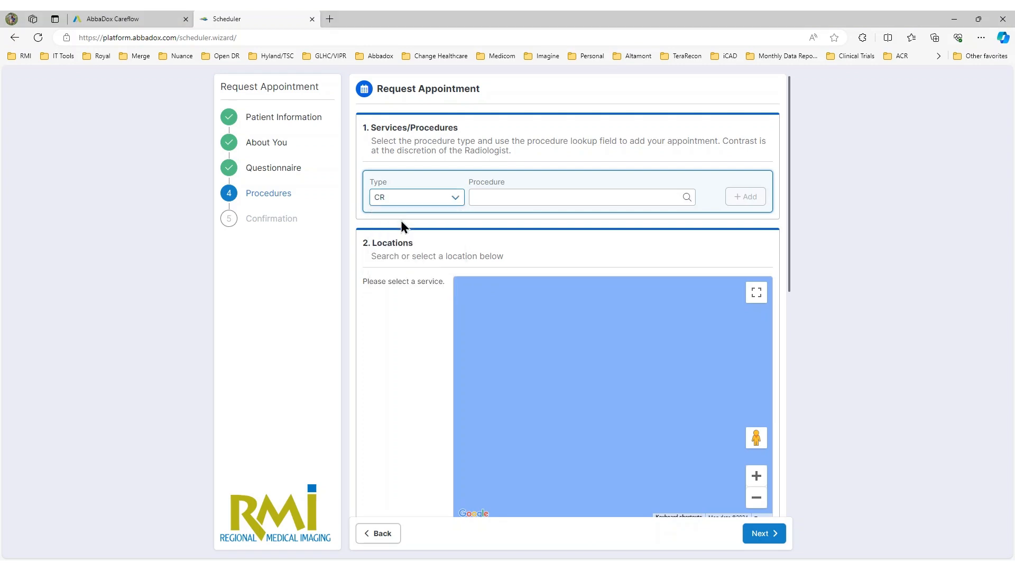
left_click(535, 196)
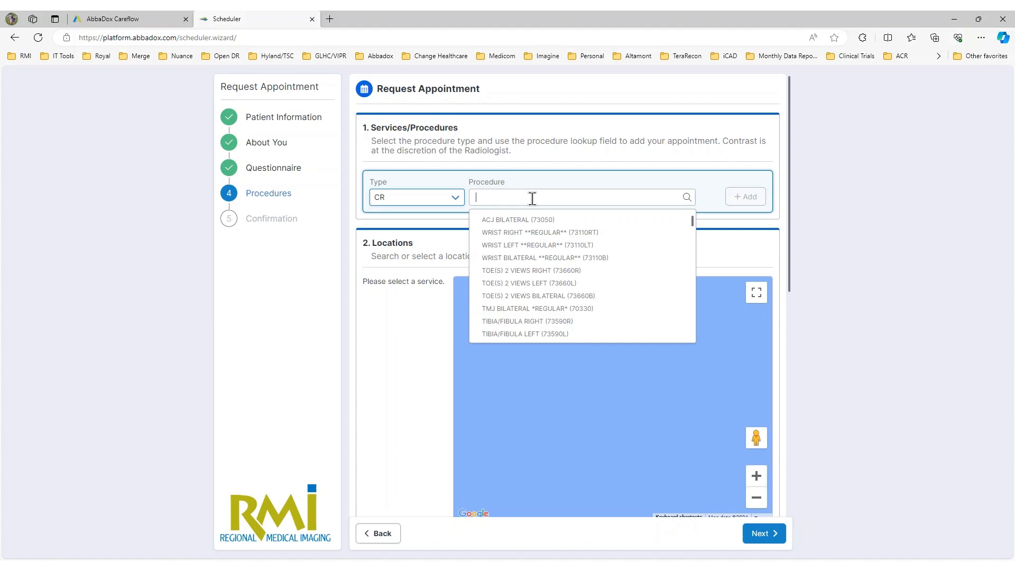
type("FOOT")
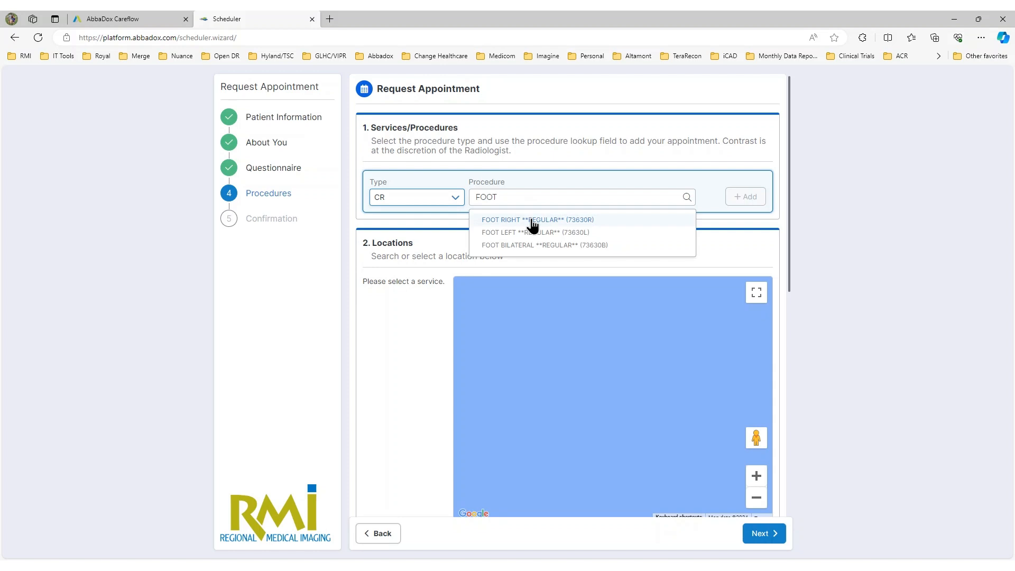
left_click(532, 220)
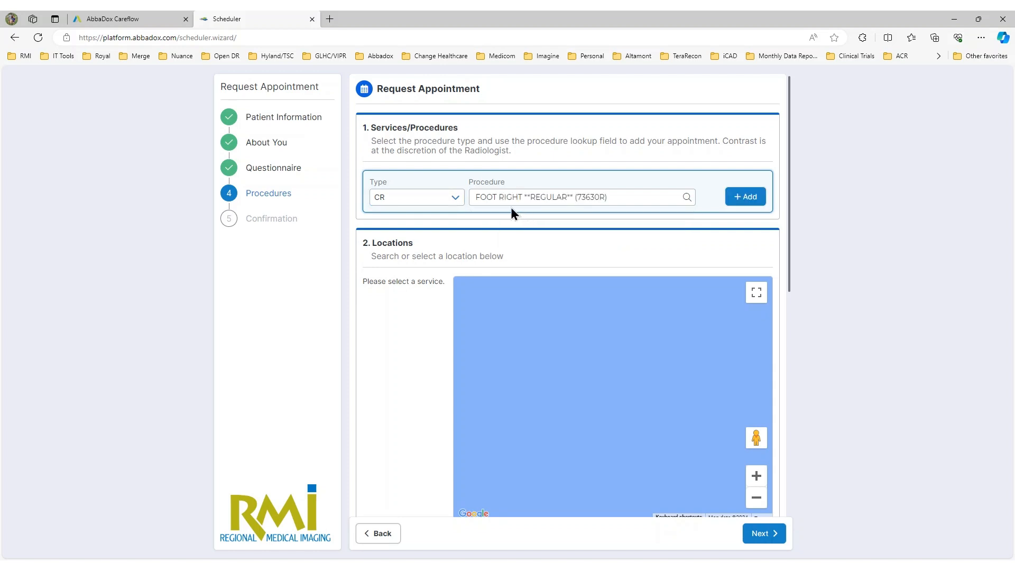
left_click(749, 201)
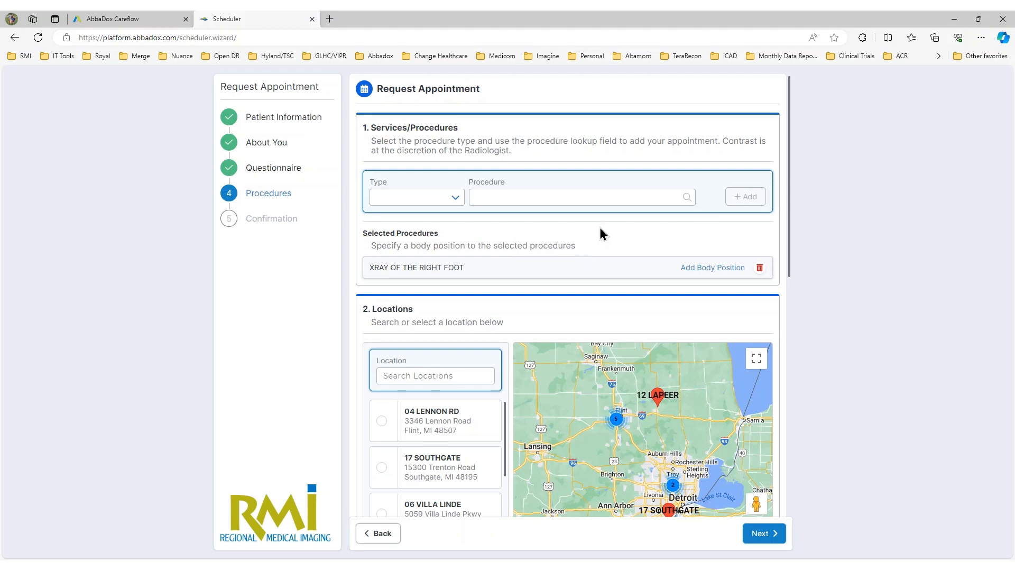
Step: Add the CR procedure ANKLE MIN 3 VIEWS RIGHT to the selected procedures
left_click(423, 201)
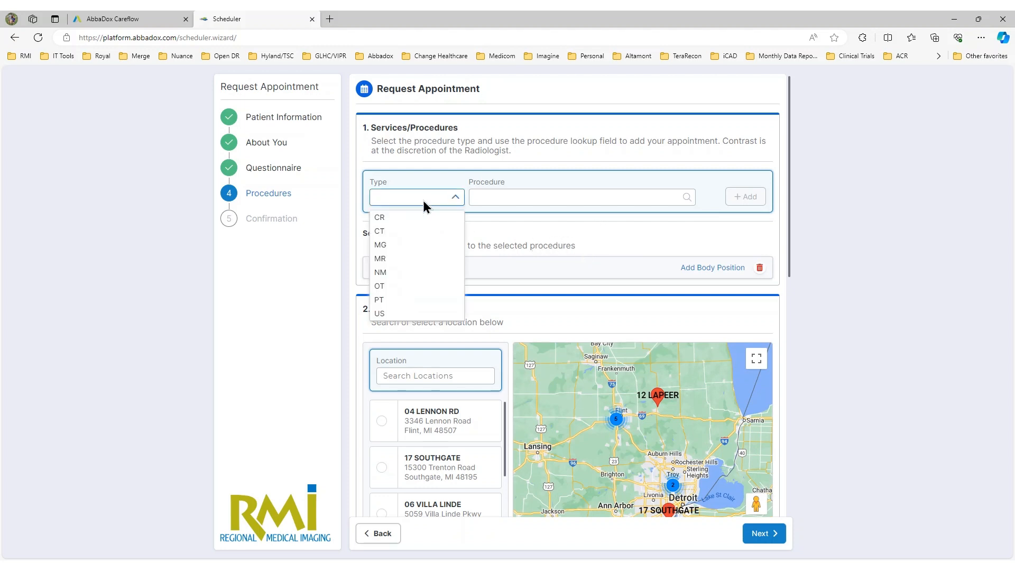
left_click(395, 217)
left_click(512, 197)
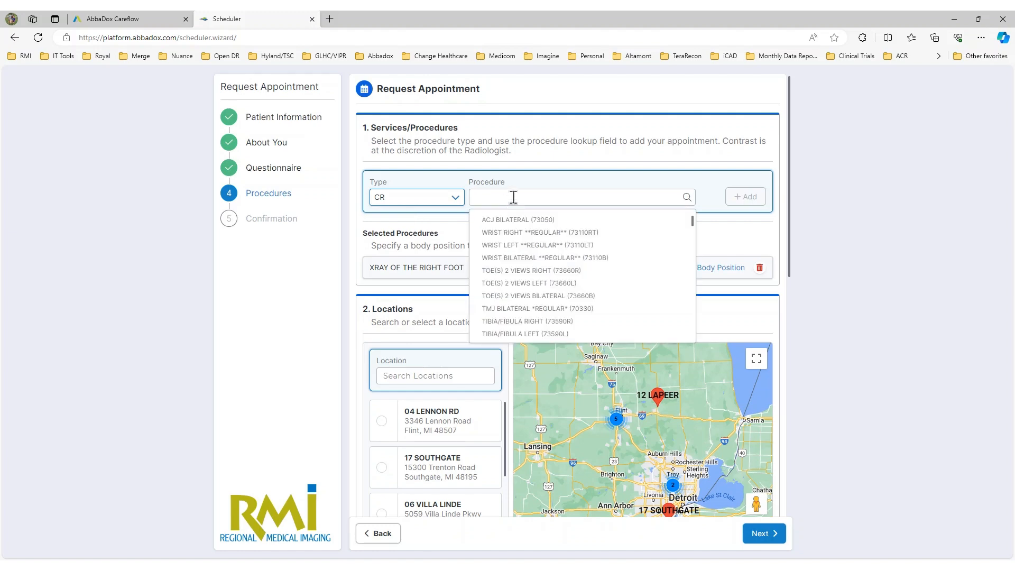
type("ANKLE")
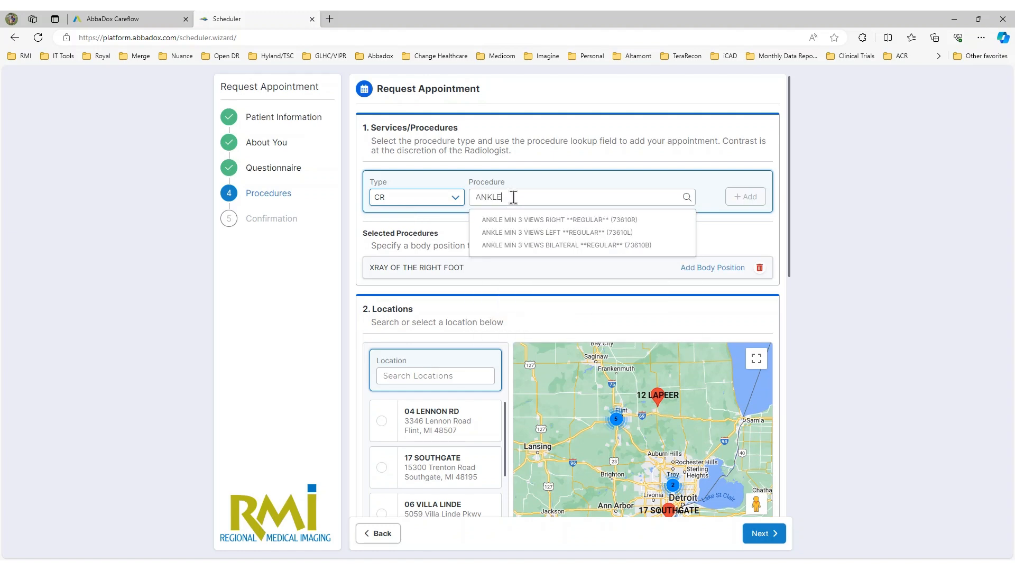
left_click(534, 221)
left_click(743, 198)
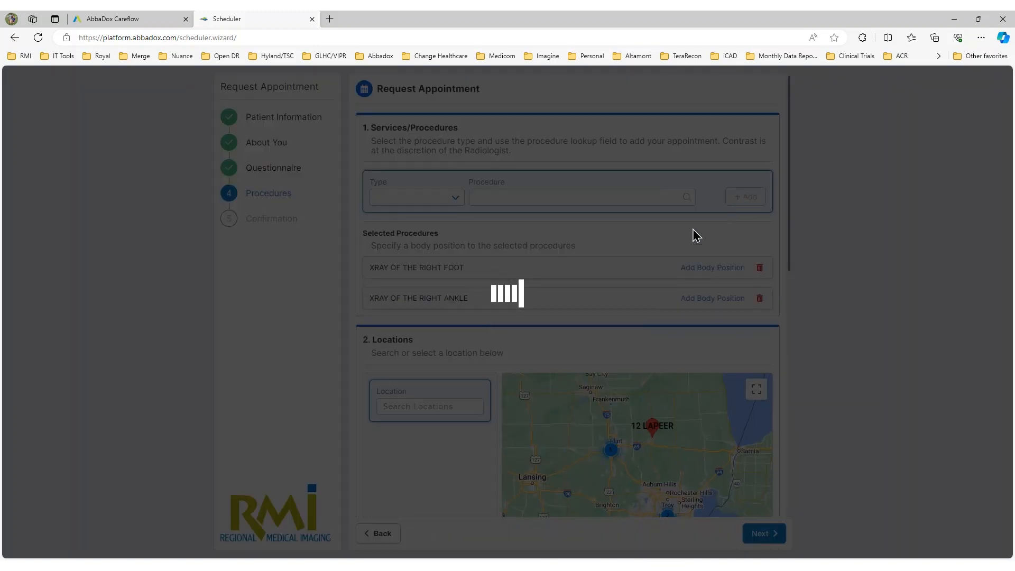
scroll(566, 338, "down", 1)
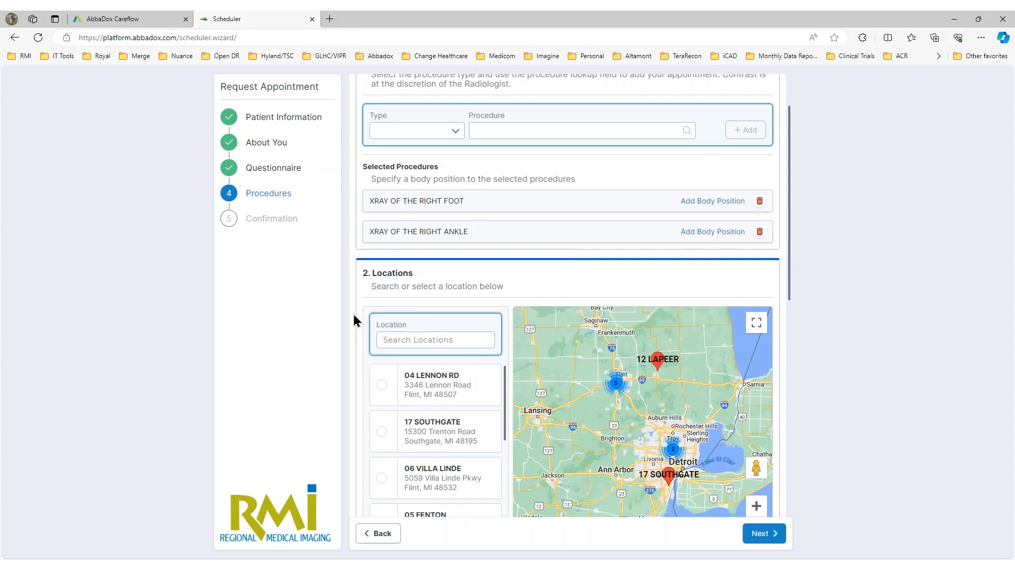
scroll(370, 338, "down", 2)
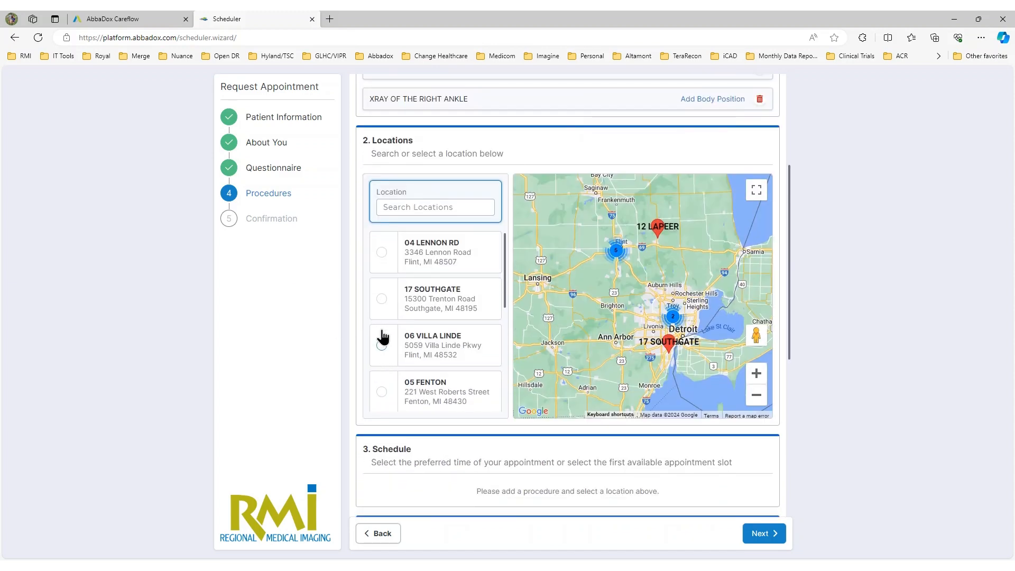
Step: Choose location 04 LENNON RD, allow all days, and take the Thursday Jan 18 10:45 AM slot
left_click(382, 257)
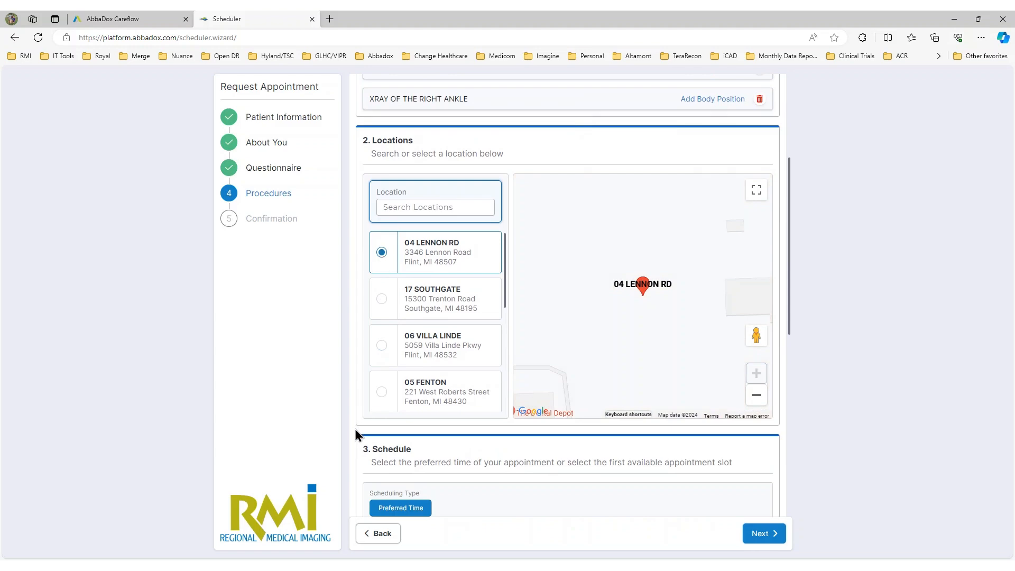
scroll(354, 430, "down", 4)
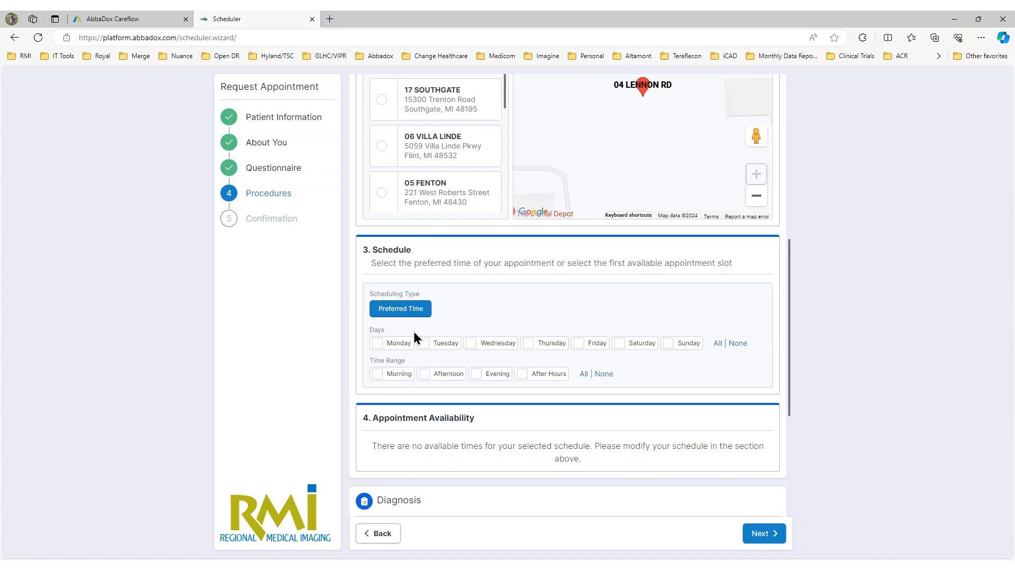
left_click(717, 343)
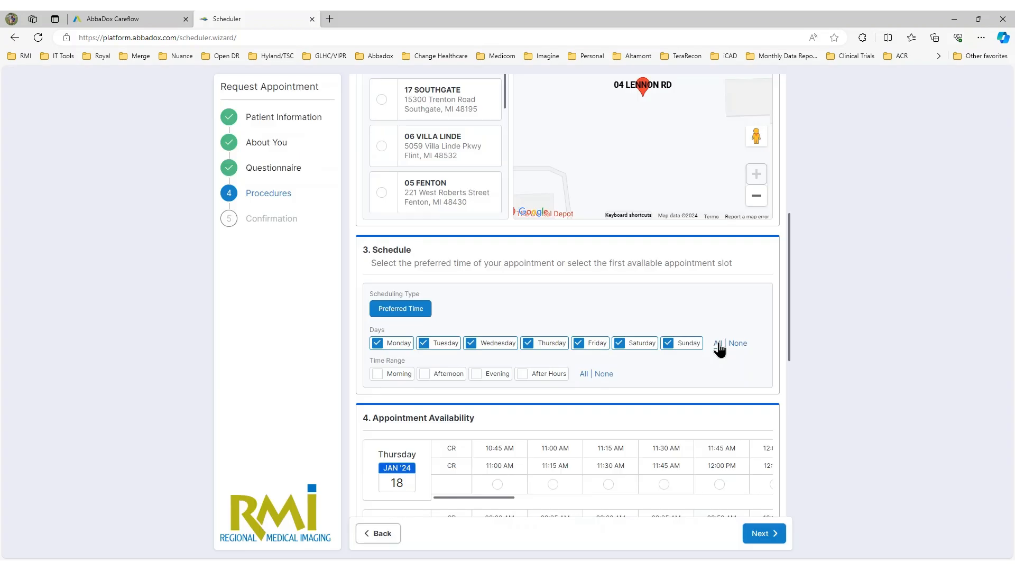
scroll(523, 397, "down", 3)
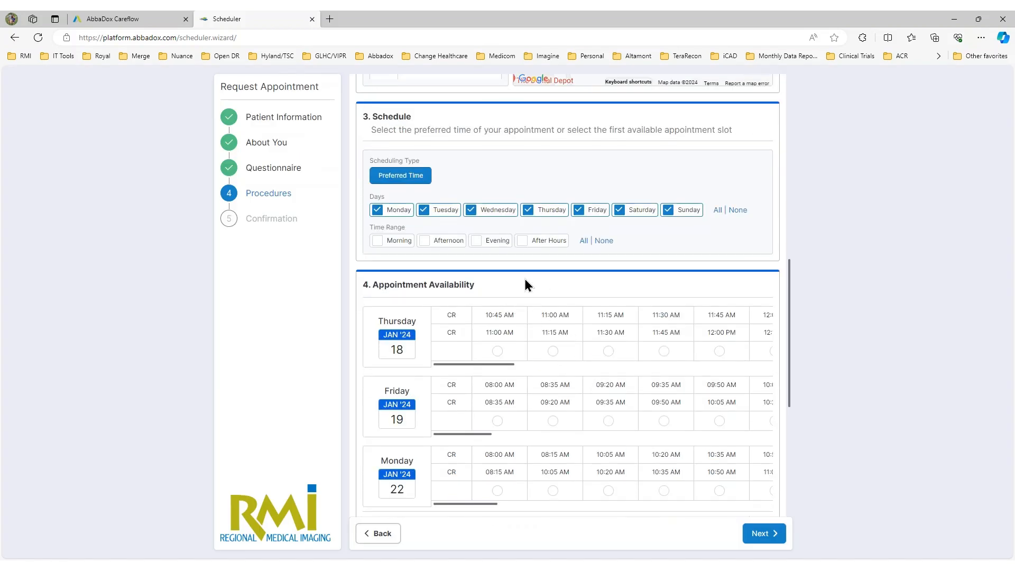
left_click(498, 351)
scroll(609, 292, "down", 3)
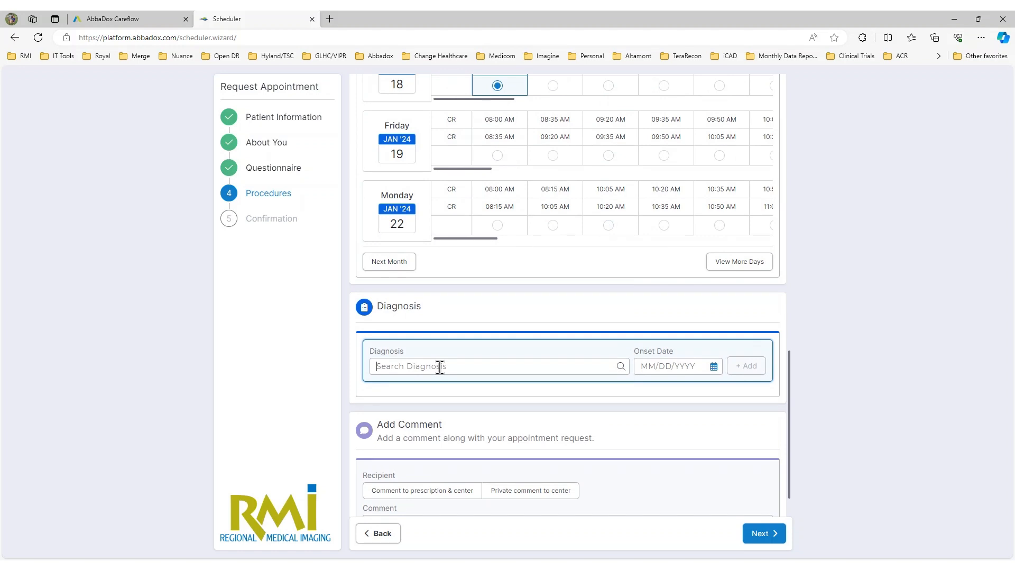
Step: Search diagnoses for PAIN and add Chronic pain due to trauma (G89.21)
type("PAIN")
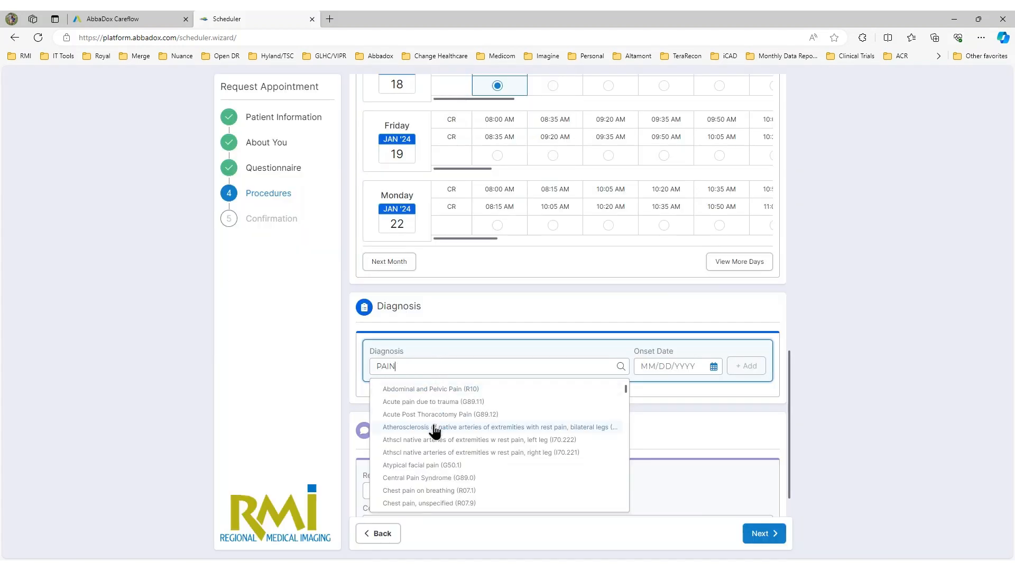
scroll(433, 430, "down", 1)
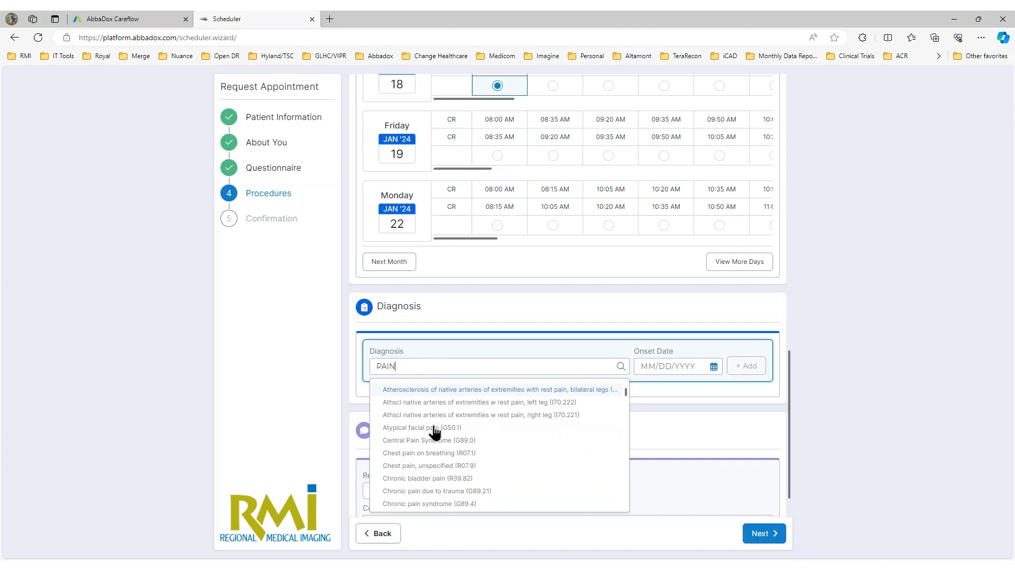
left_click(437, 491)
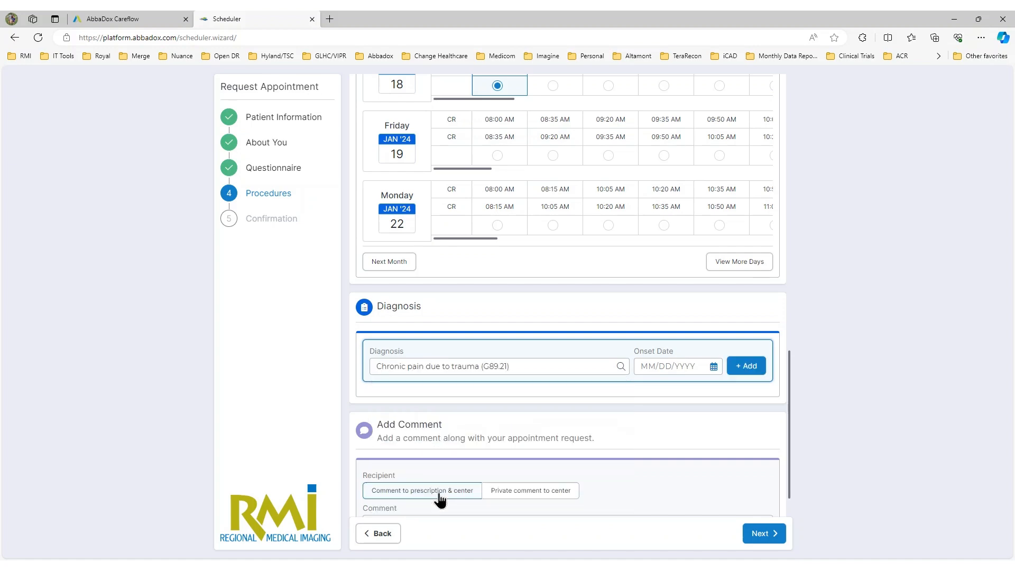
left_click(746, 365)
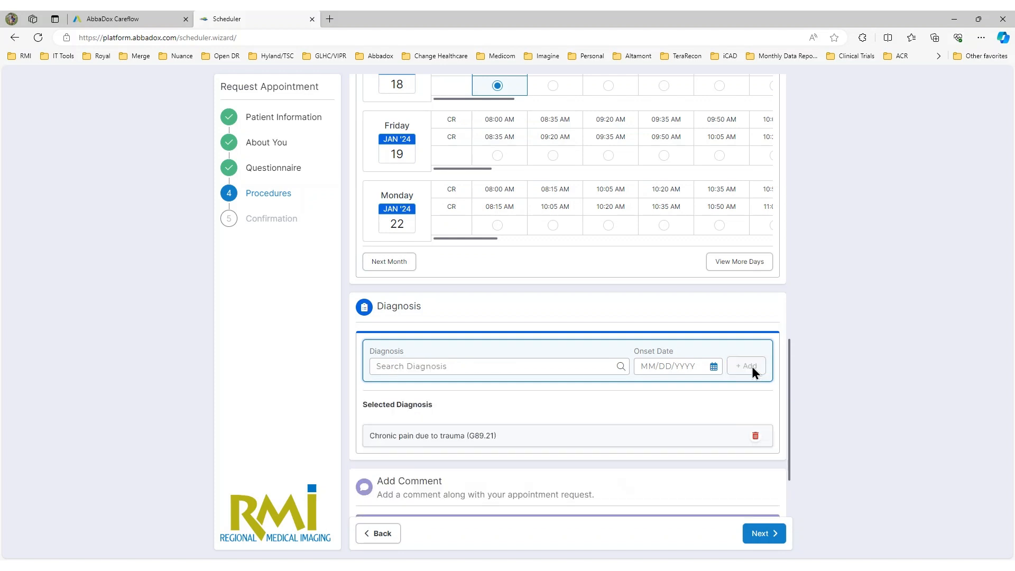
scroll(555, 418, "down", 2)
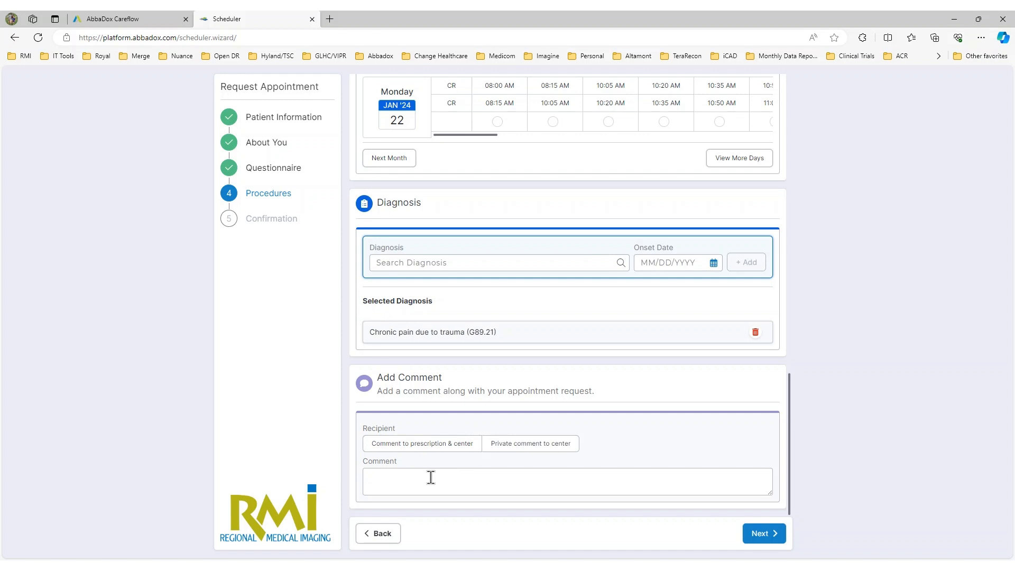
Step: Add the comment CAR ACCIDENT for prescription and center, then proceed to Confirmation
left_click(441, 447)
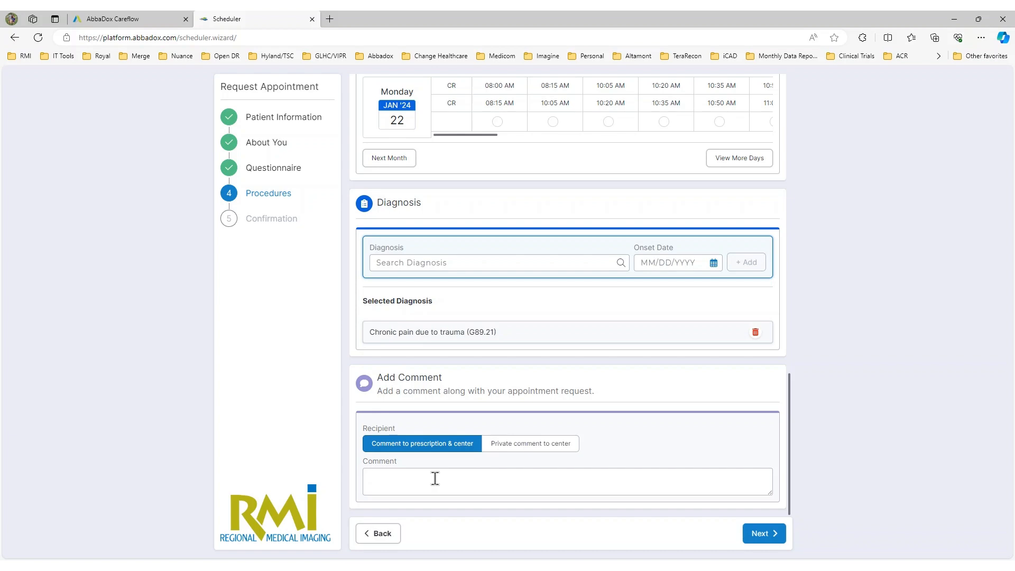
type("CAR ACCIDENT")
left_click(774, 536)
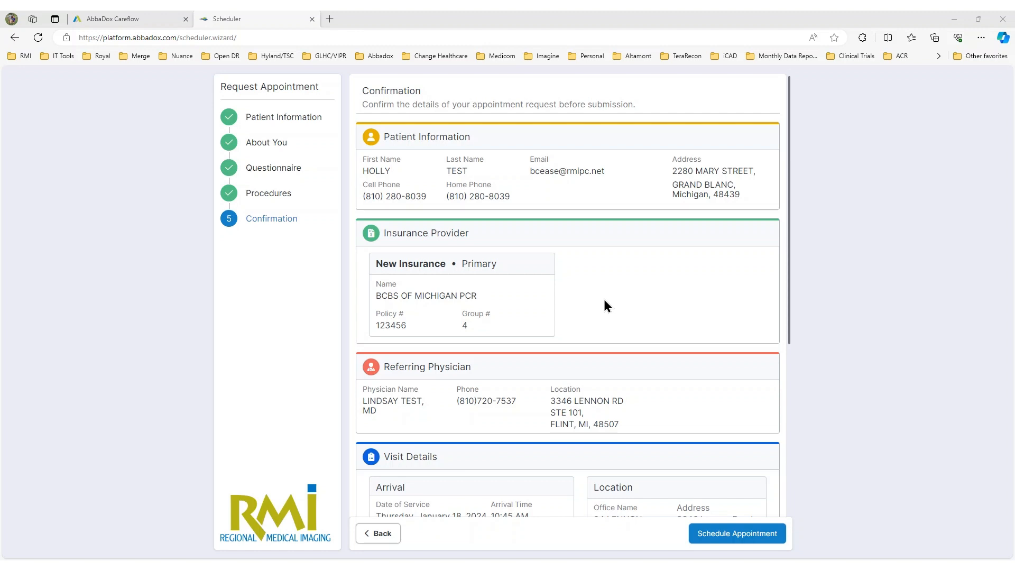
Step: Submit the appointment request, authorizing it with the referring physician's saved password
scroll(604, 299, "down", 5)
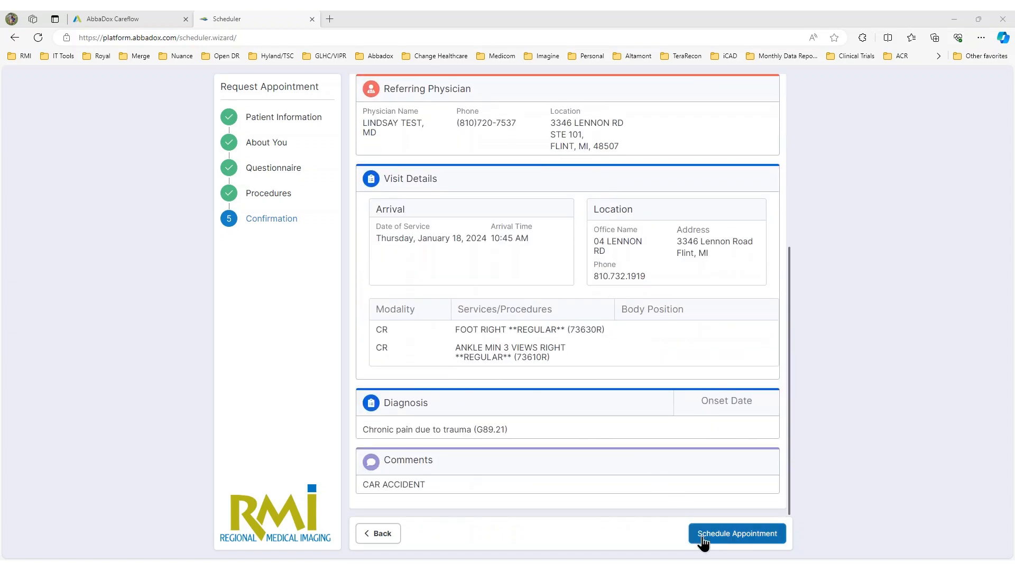
left_click(724, 539)
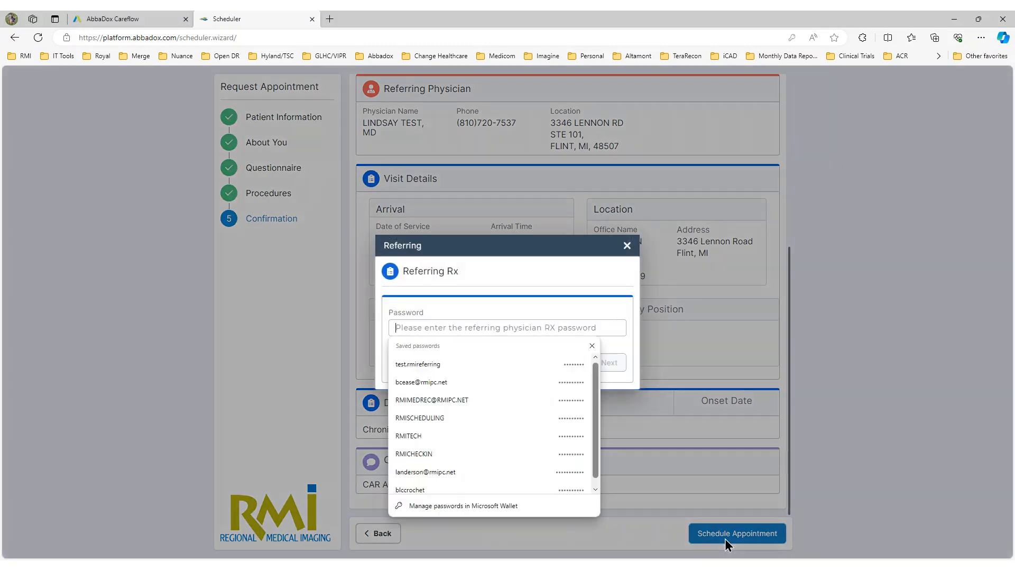
left_click(447, 360)
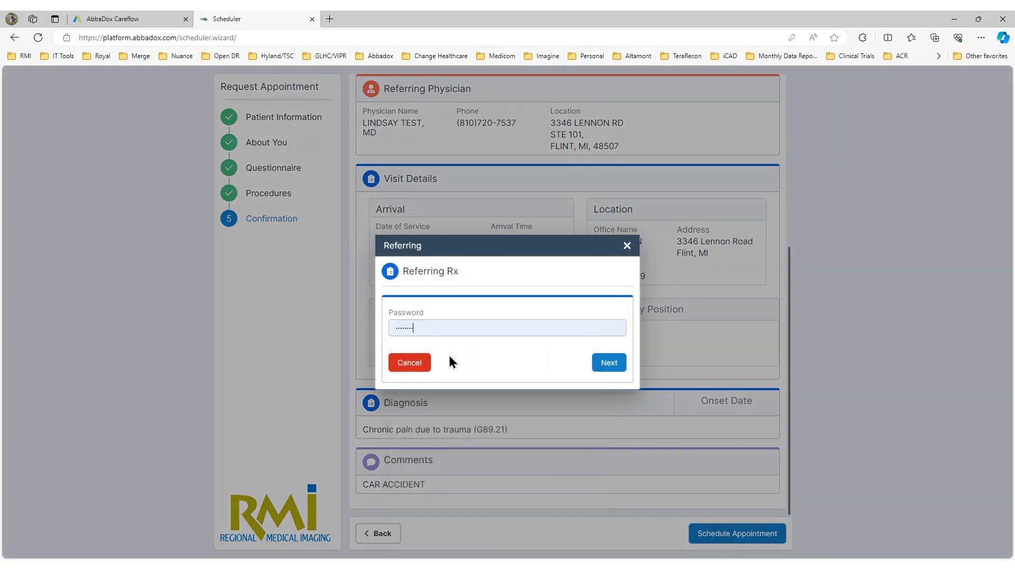
left_click(616, 370)
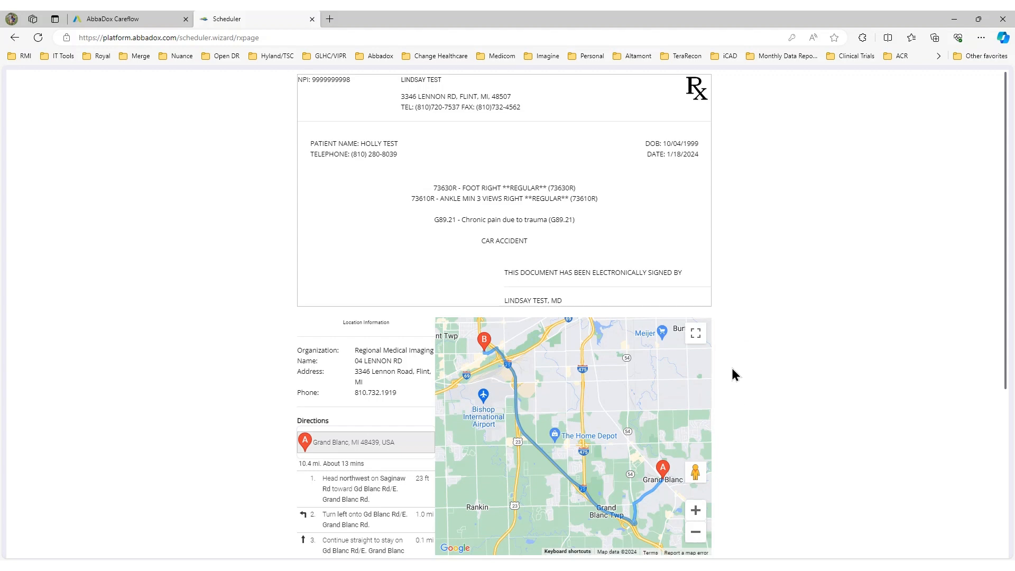
Step: Close the Rx tab and search Open Appointments by the patient's last and first name
key("ctrl+w")
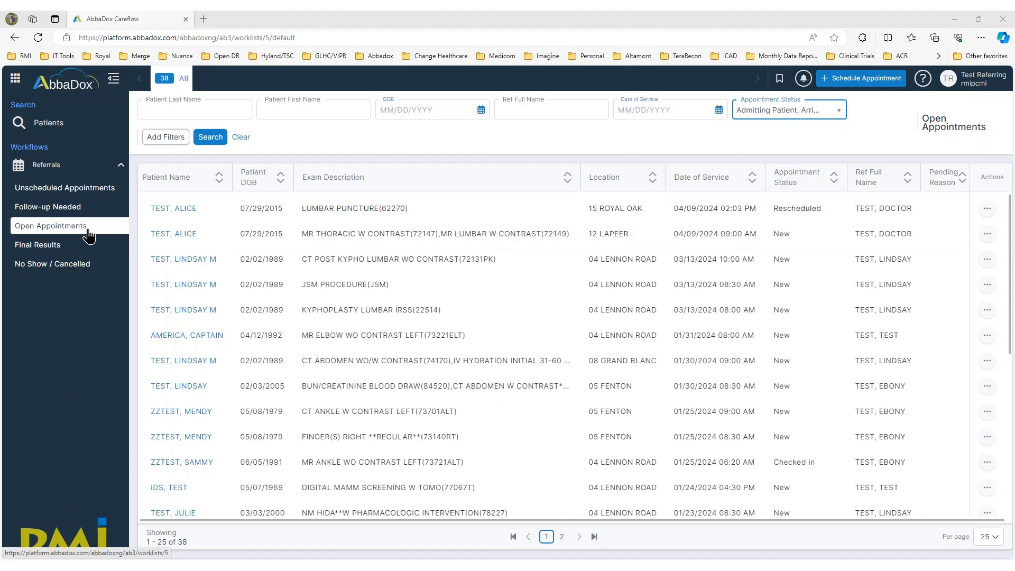
left_click(228, 108)
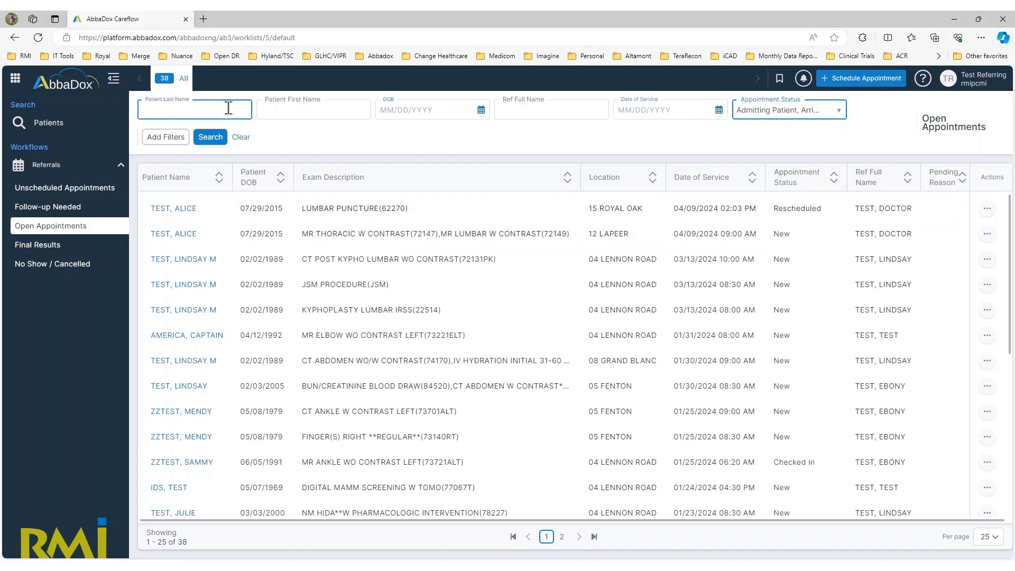
type("test")
key("Tab")
type("holly")
key("Return")
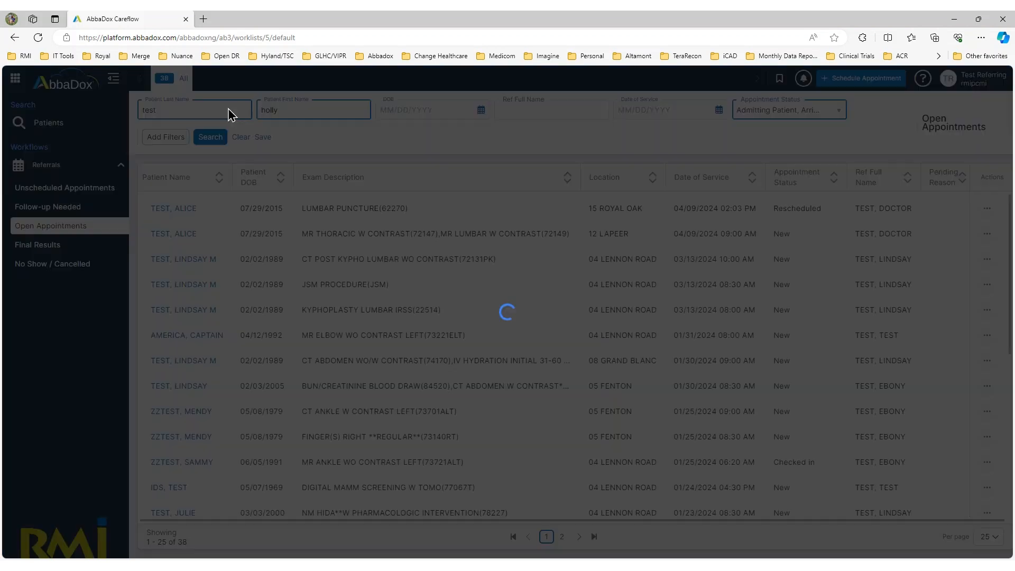